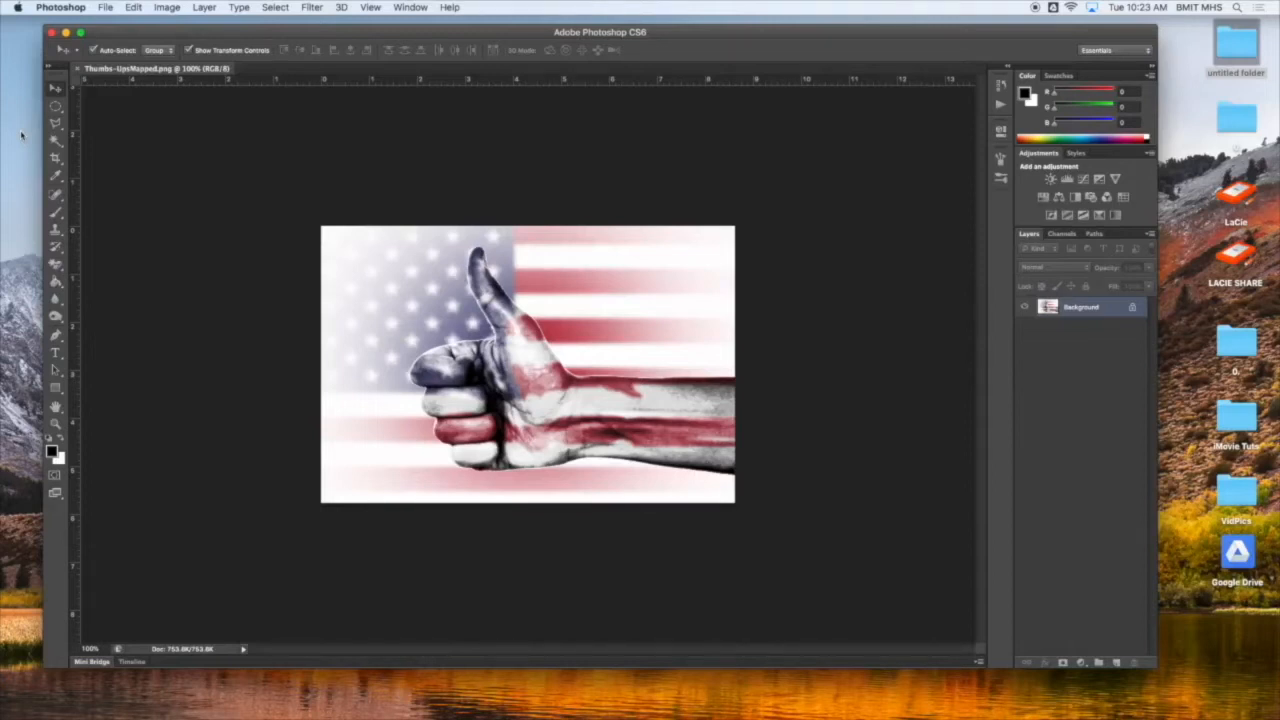
# Step: Close the finished Thumbs-UpsMapped.png example and open SP26_American Flag.png from the 2018PS folder
pyautogui.click(76, 68)
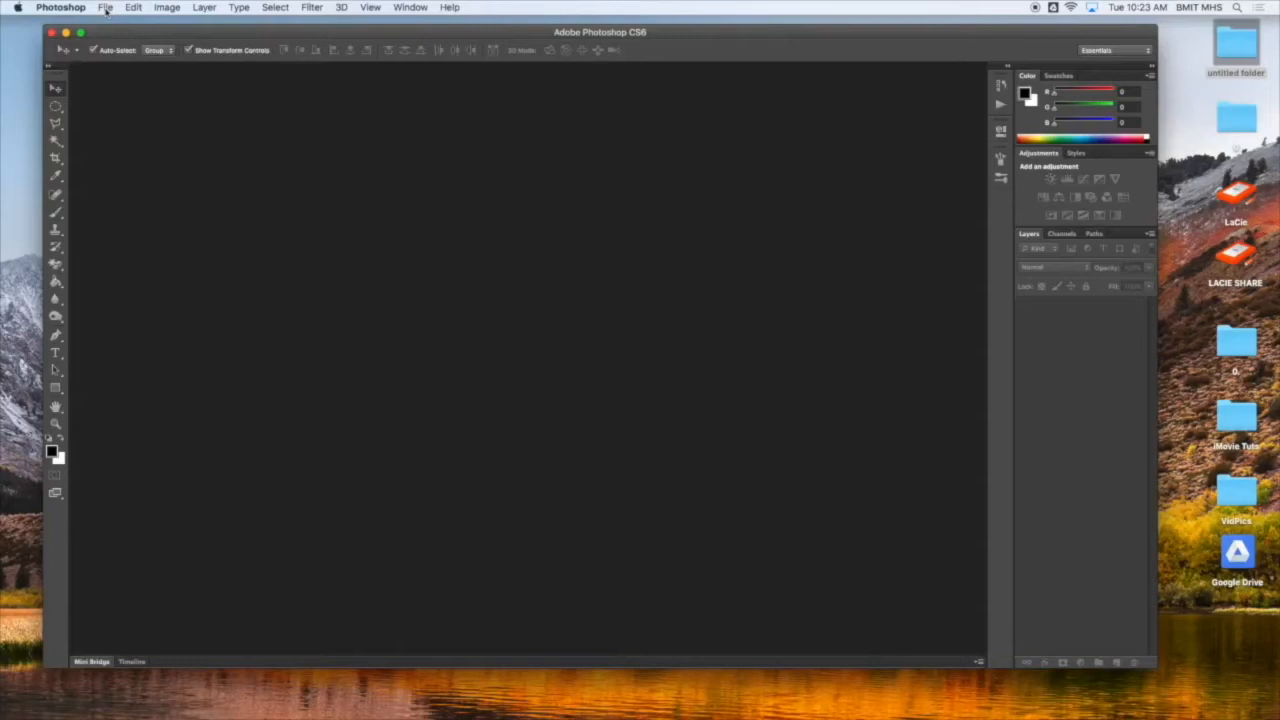
pyautogui.click(106, 10)
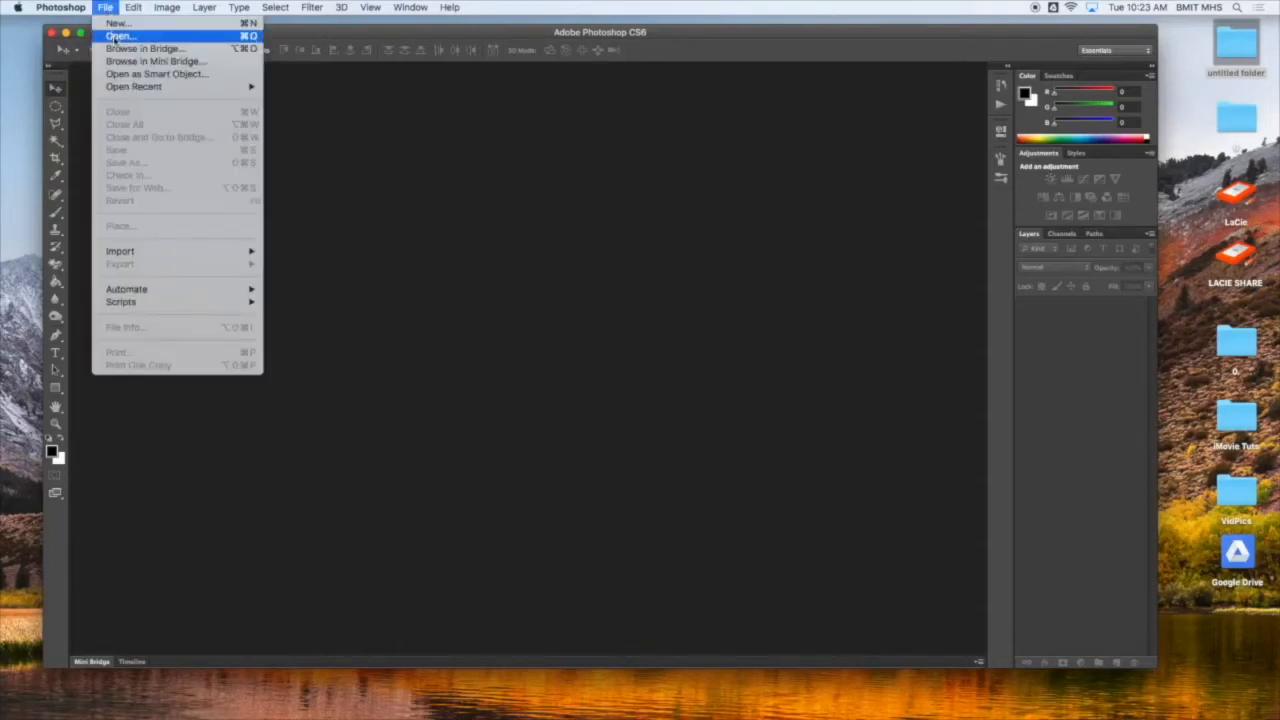
pyautogui.click(117, 37)
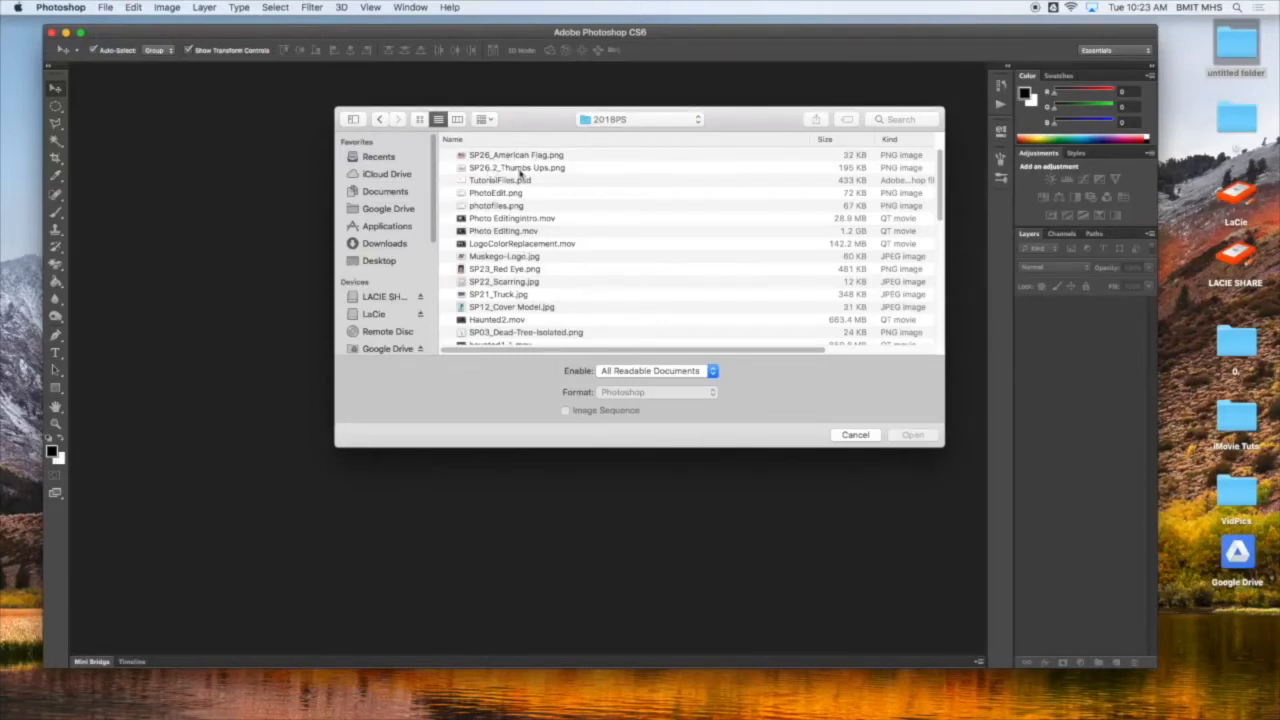
pyautogui.click(519, 157)
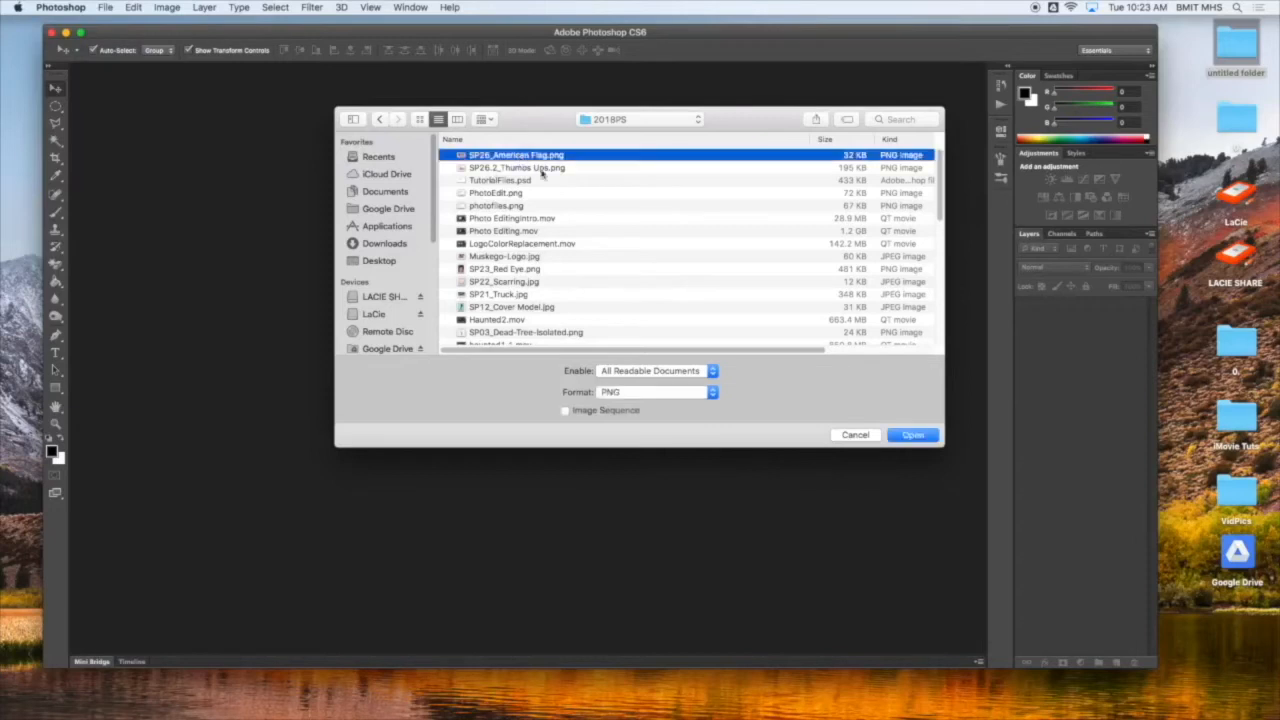
pyautogui.click(912, 436)
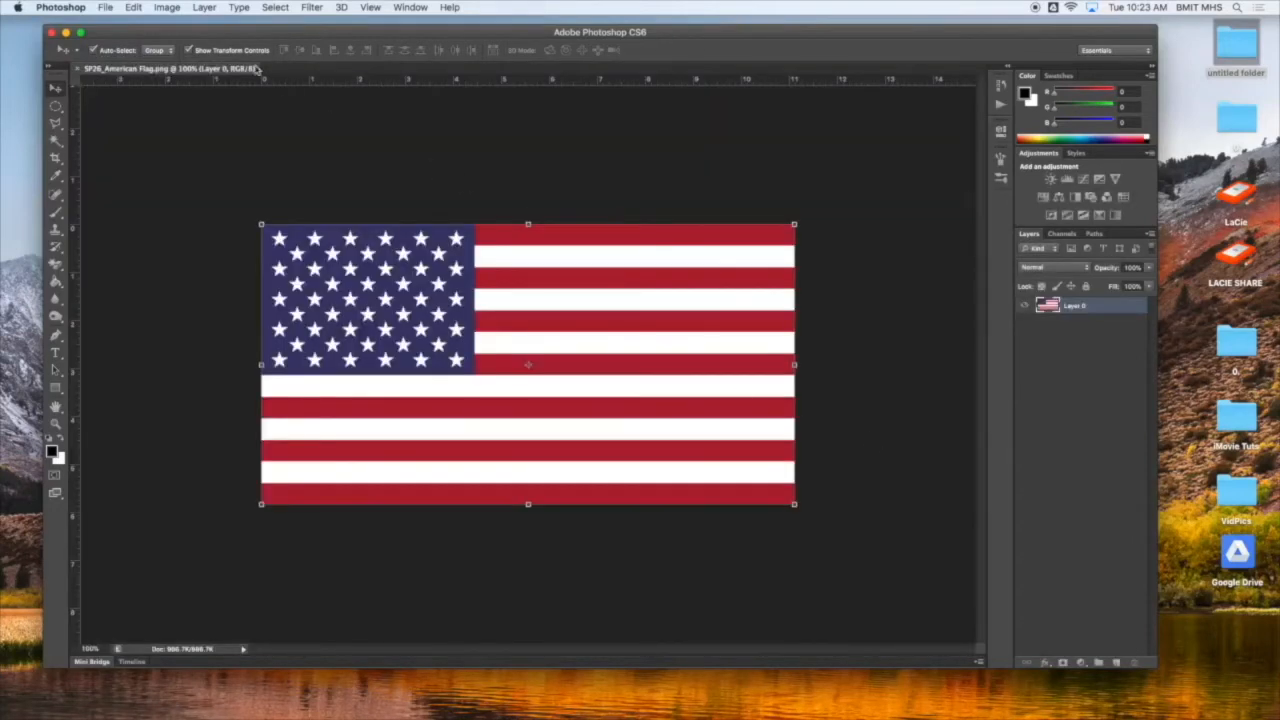
# Step: Place SP26.2_Thumbs Ups.png into the American flag document as a new layer
pyautogui.click(107, 7)
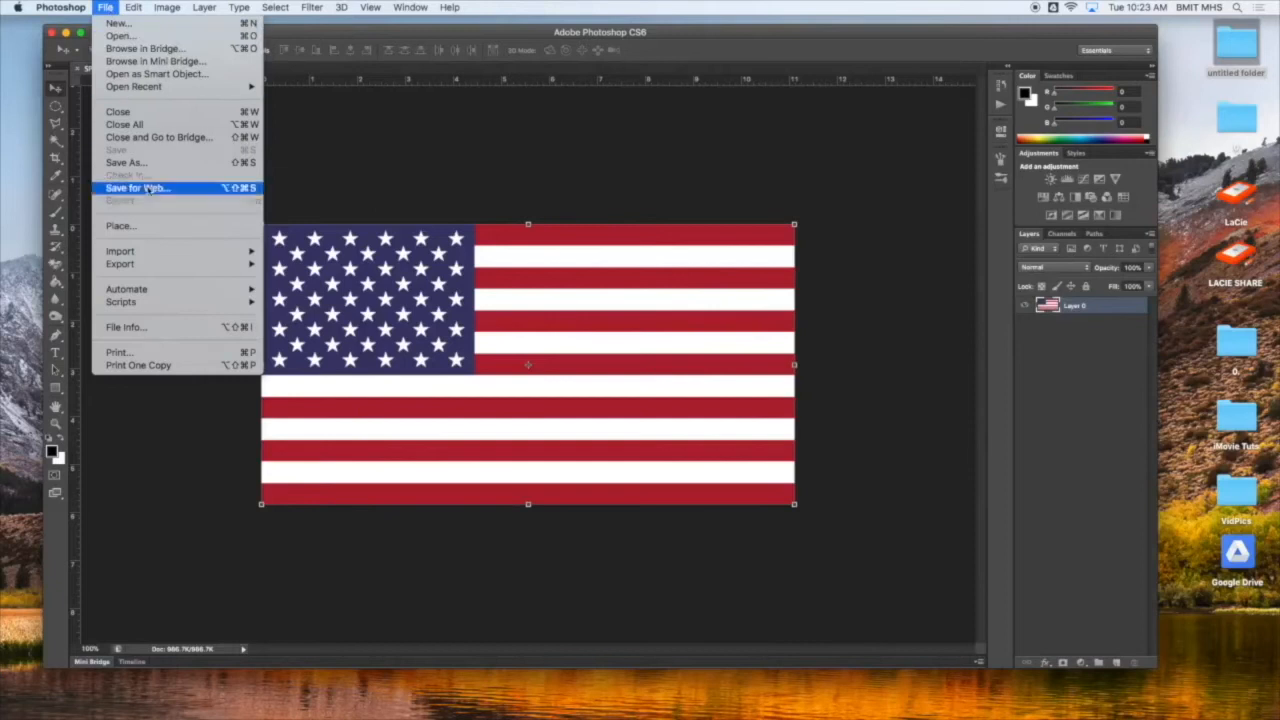
pyautogui.click(145, 229)
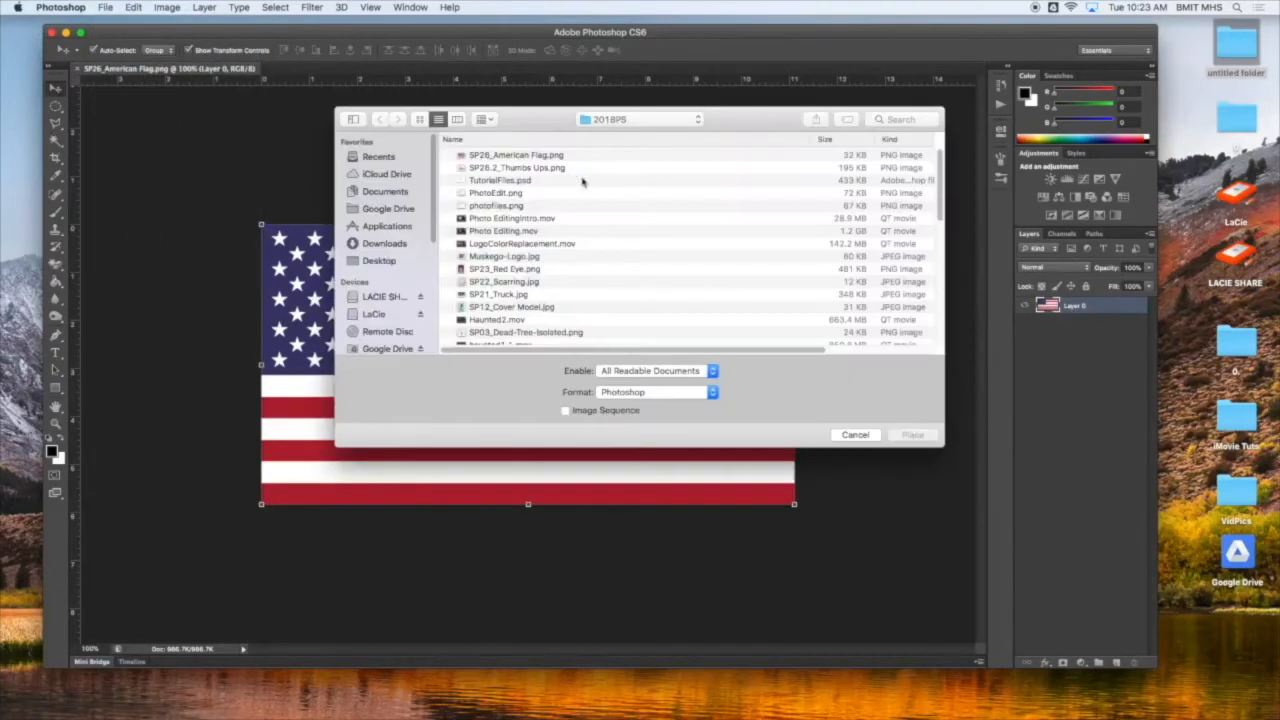
pyautogui.click(540, 168)
pyautogui.click(910, 436)
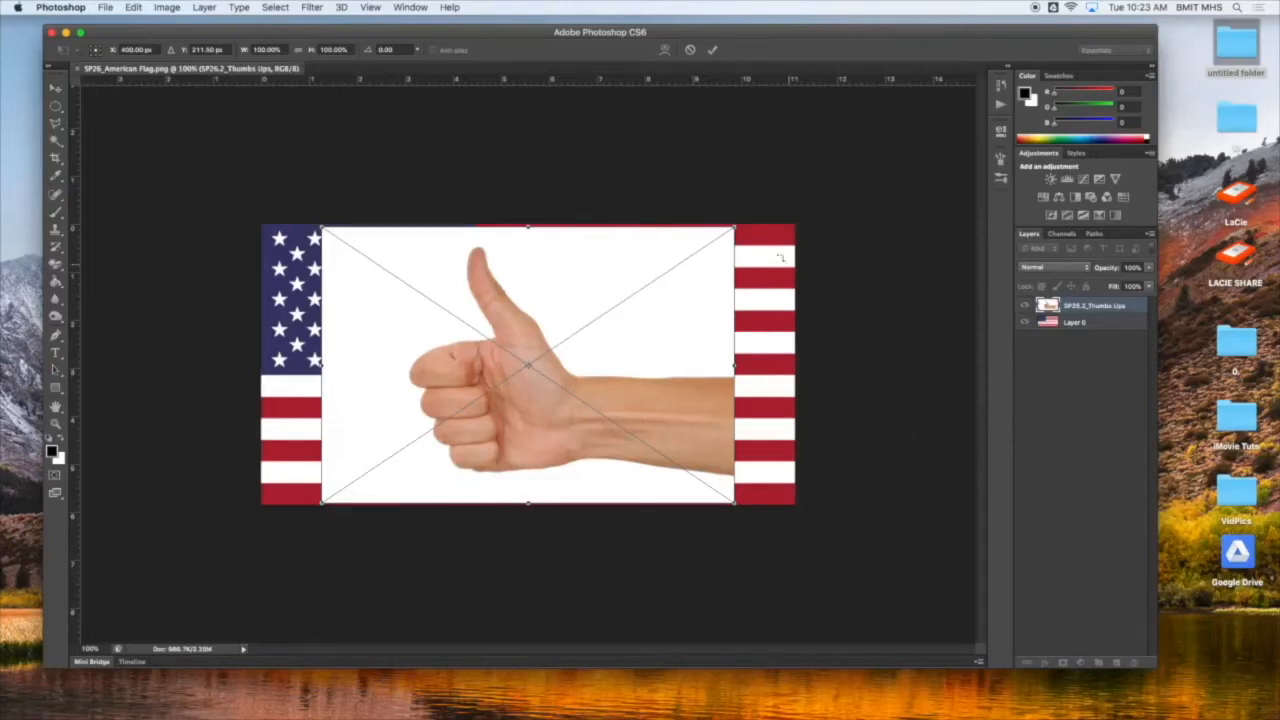
# Step: Enlarge the placed hand image to about 115%, align its wrist edge with the flag's edge, and commit the placement
pyautogui.moveTo(735, 229); pyautogui.dragTo(748, 218)
pyautogui.moveTo(743, 505); pyautogui.dragTo(782, 524)
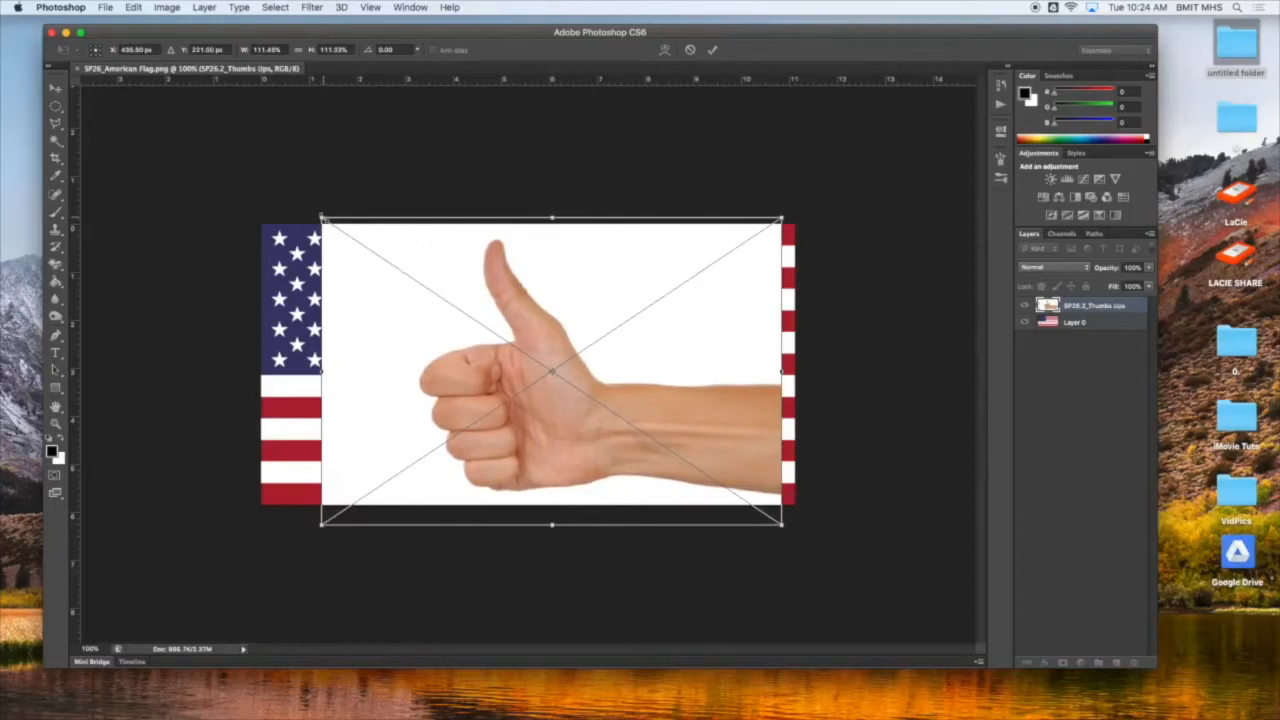
pyautogui.moveTo(321, 216); pyautogui.dragTo(314, 213)
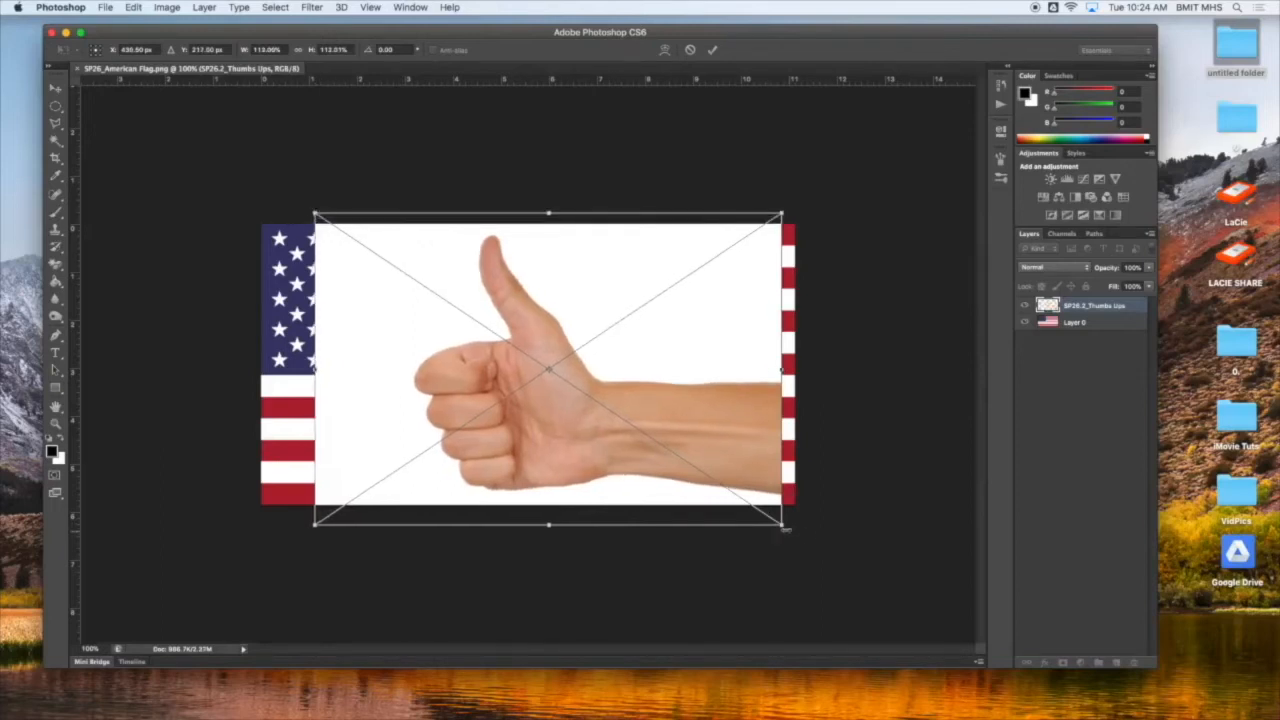
pyautogui.moveTo(782, 524); pyautogui.dragTo(790, 530)
pyautogui.moveTo(766, 471); pyautogui.dragTo(771, 472)
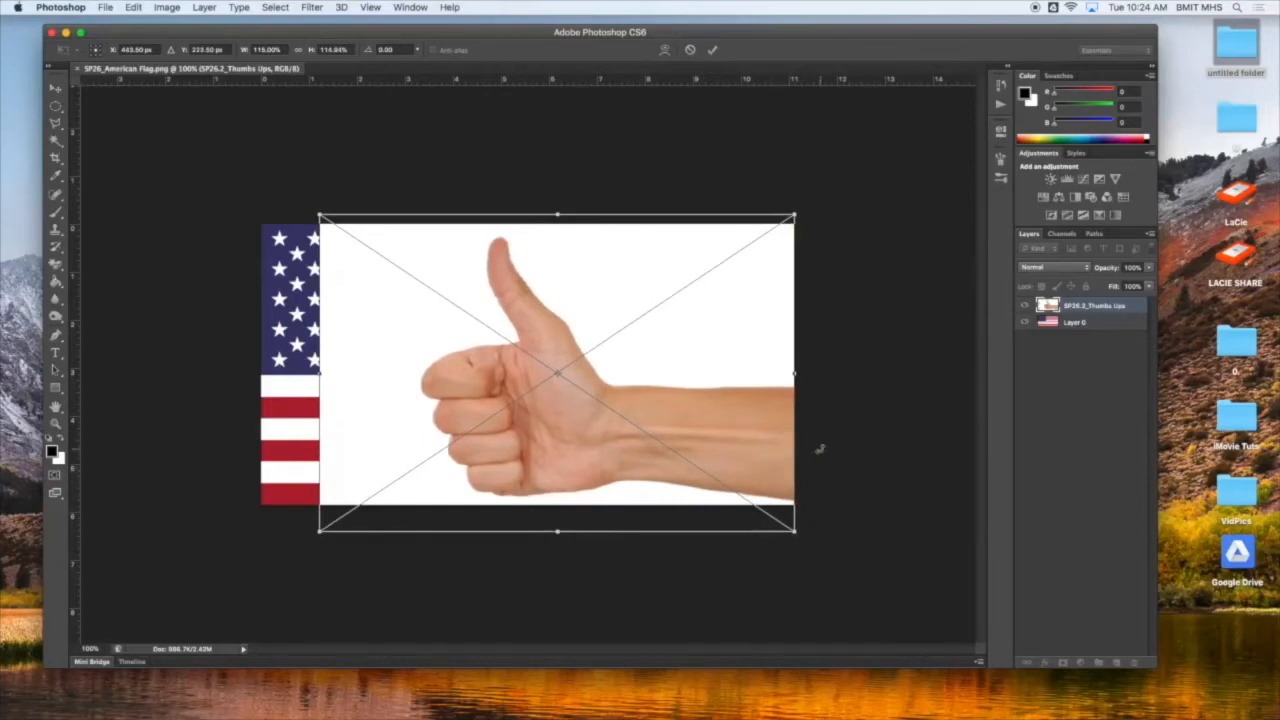
pyautogui.click(712, 49)
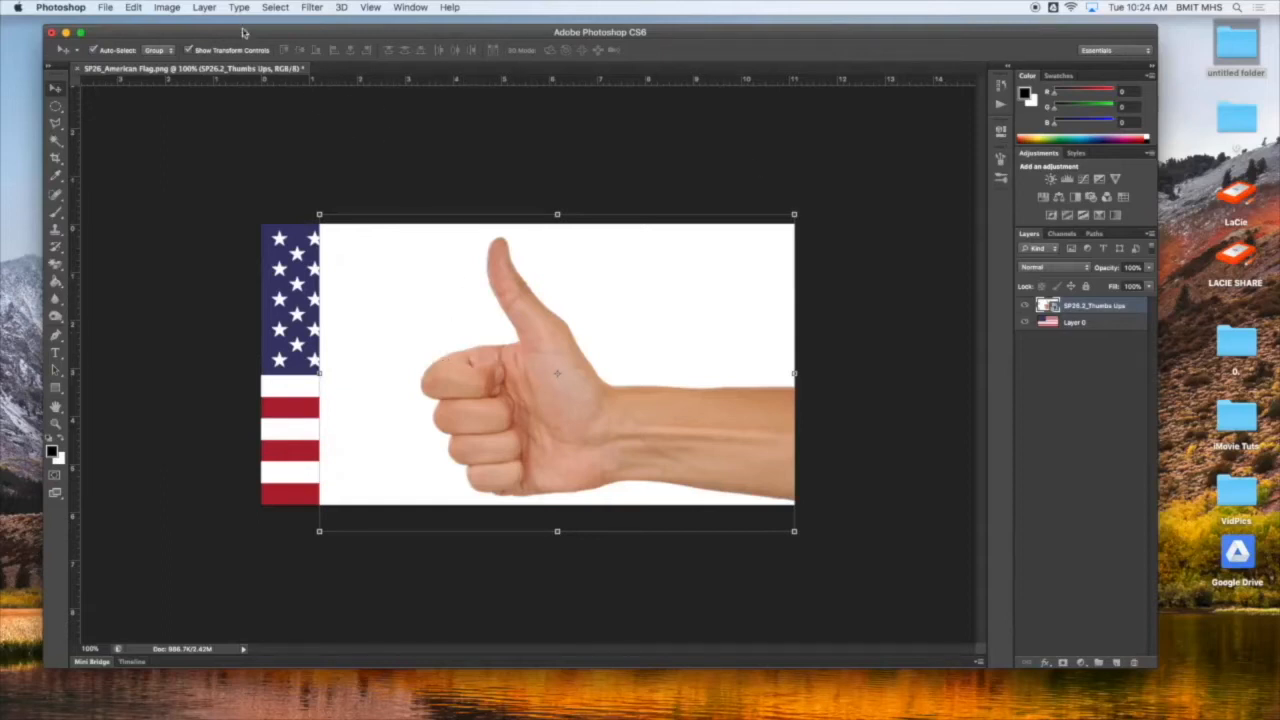
# Step: Rasterize the SP26.2_Thumbs Ups smart object layer
pyautogui.click(205, 7)
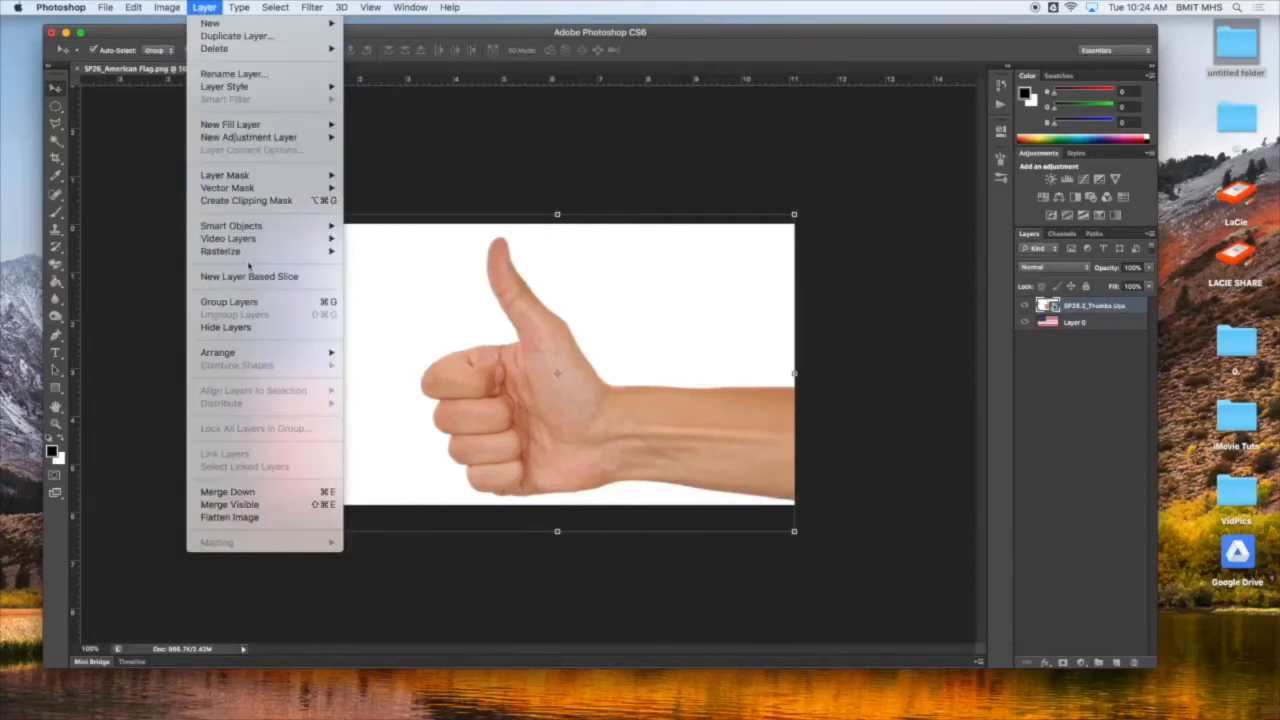
pyautogui.moveTo(250, 256)
pyautogui.click(385, 302)
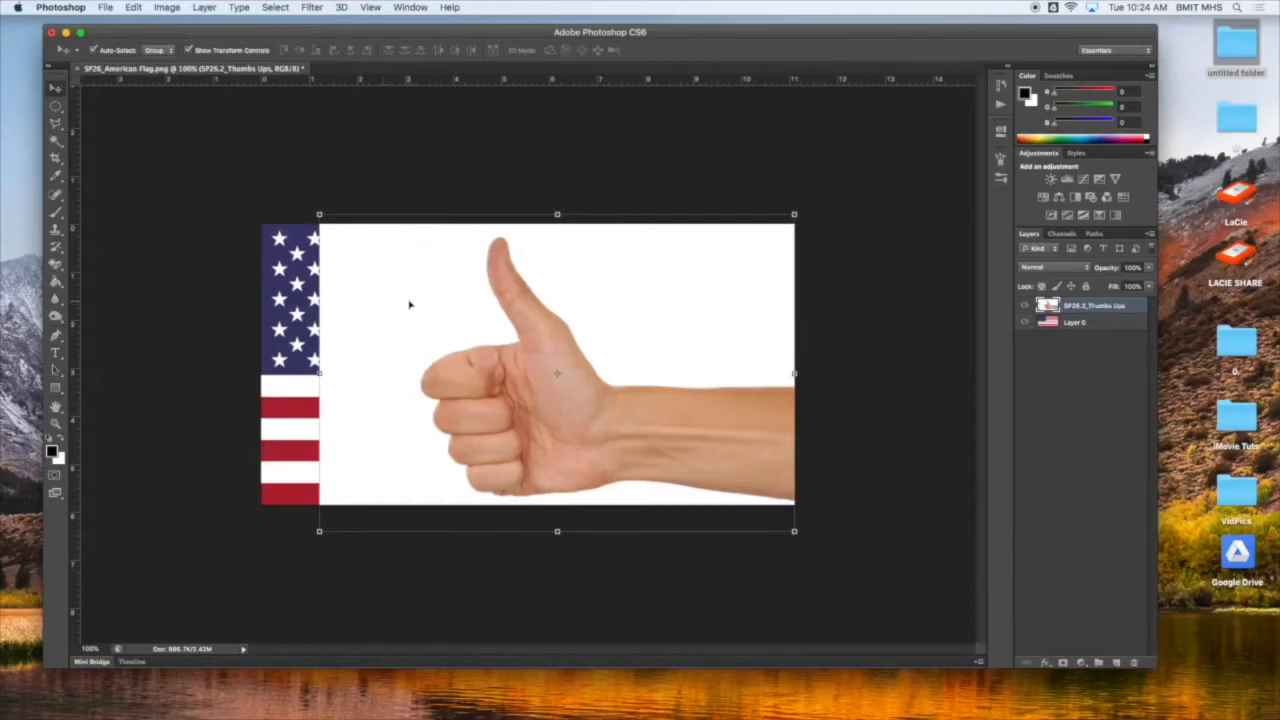
# Step: With the flag layer temporarily hidden, delete the white background around the hand using the Magic Wand and clear the selection
pyautogui.click(1024, 322)
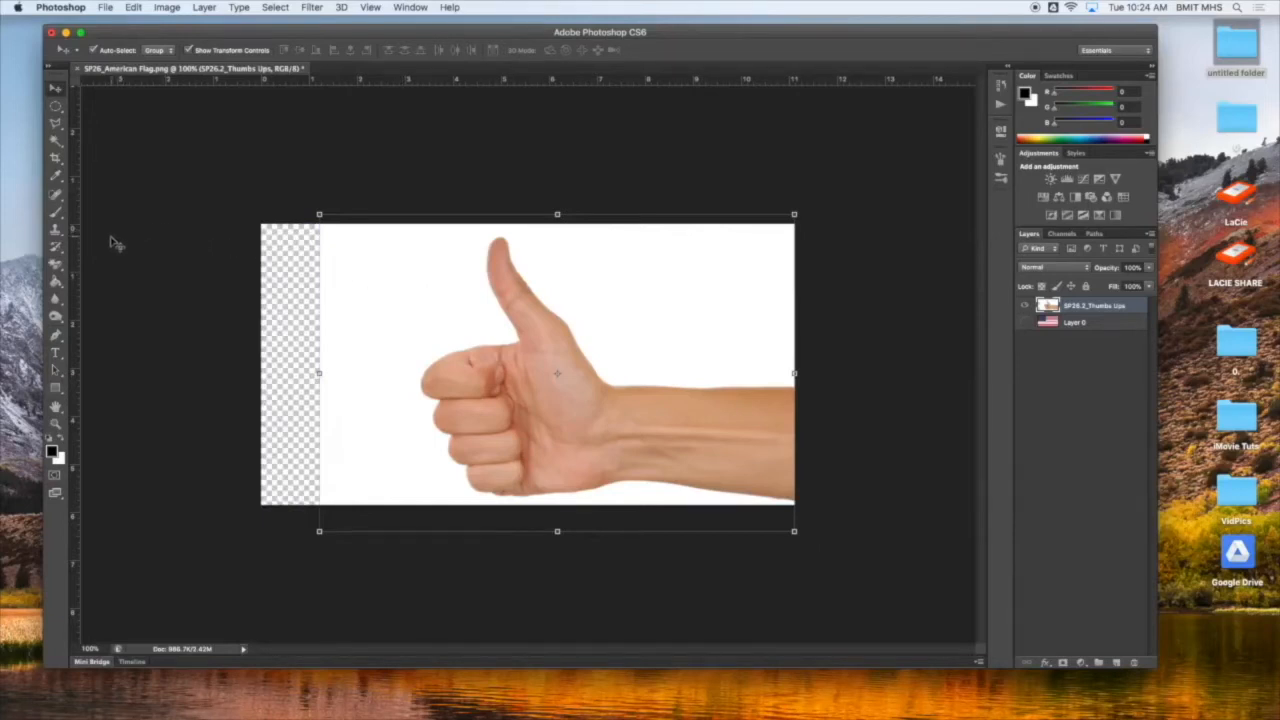
pyautogui.click(57, 143)
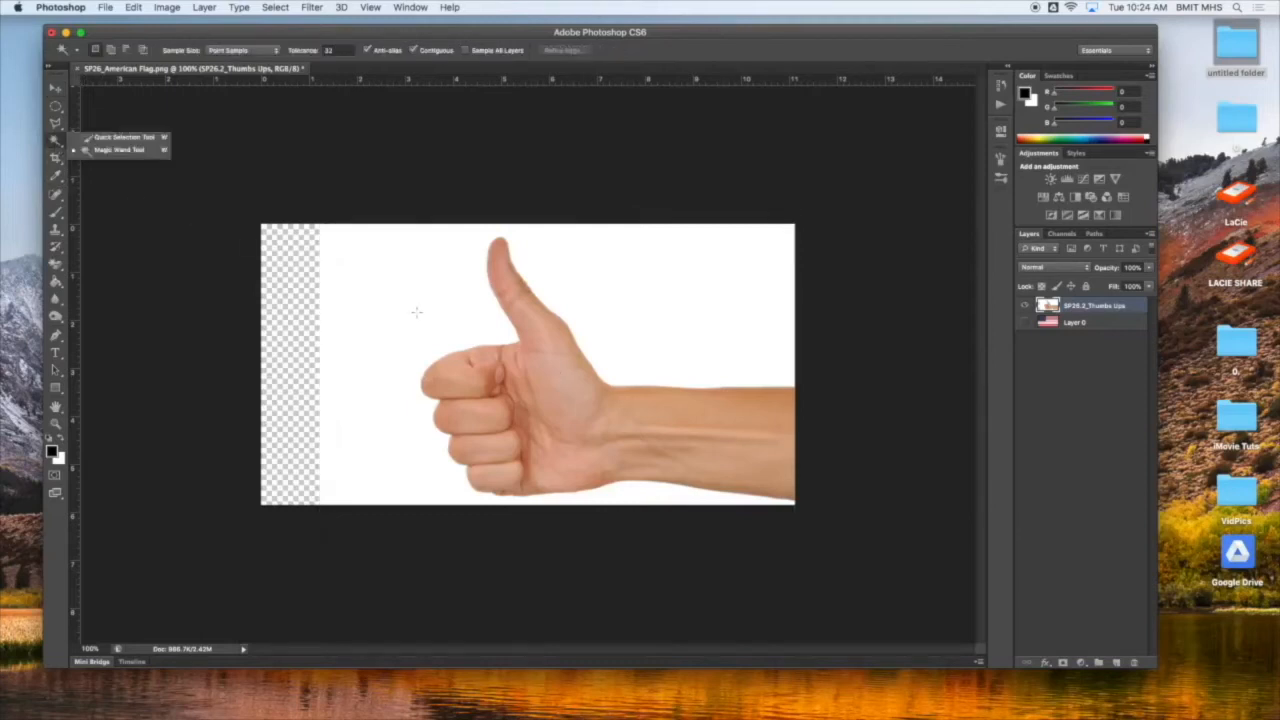
pyautogui.click(658, 297)
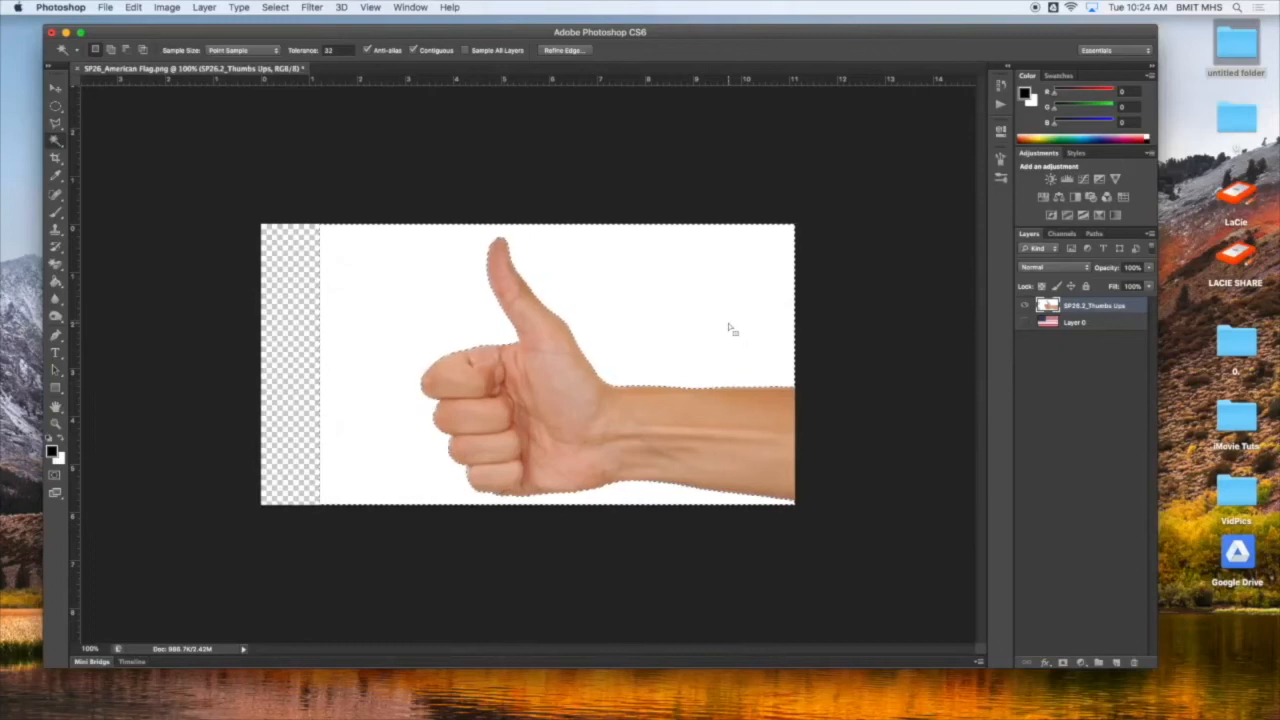
pyautogui.press('Delete')
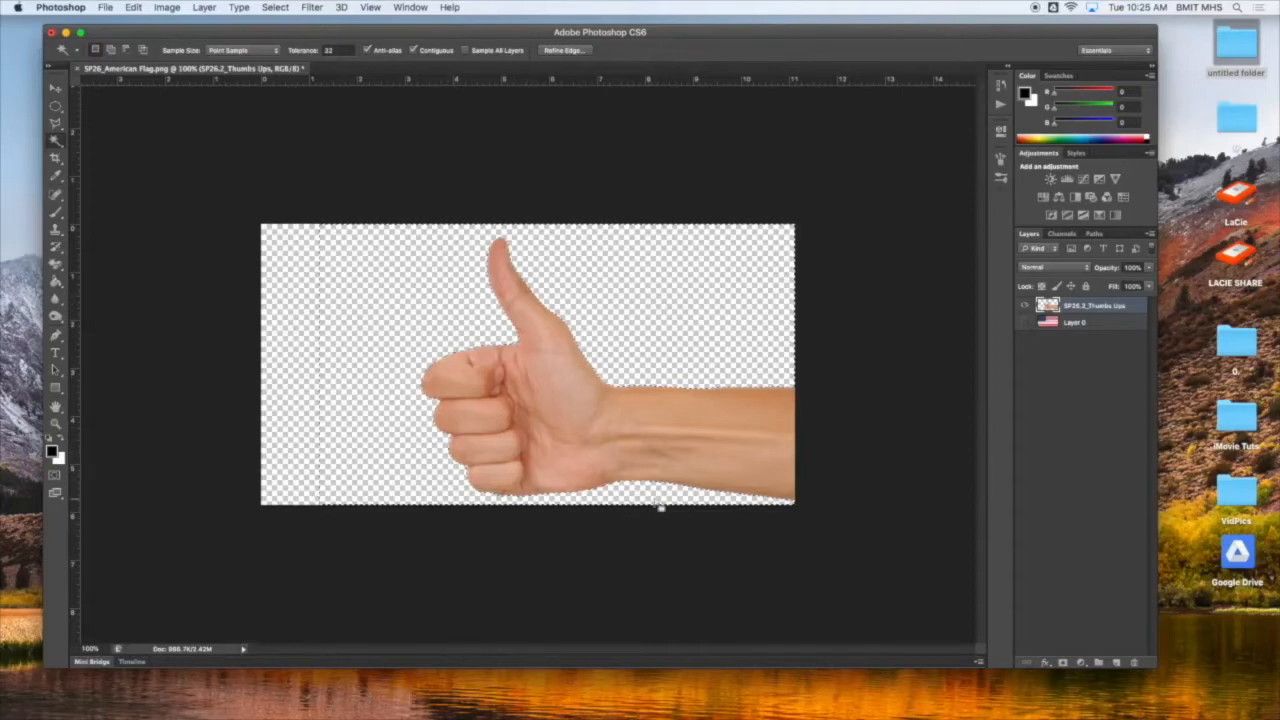
pyautogui.press('super+d')
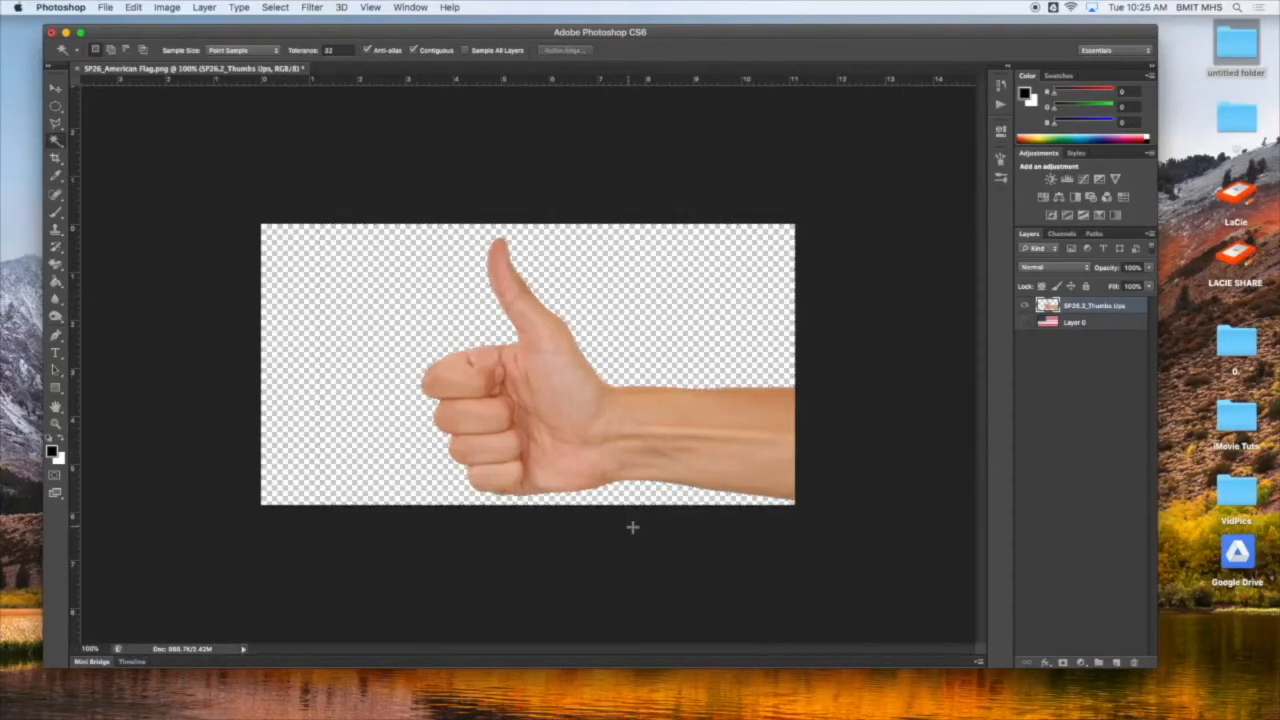
pyautogui.click(1025, 323)
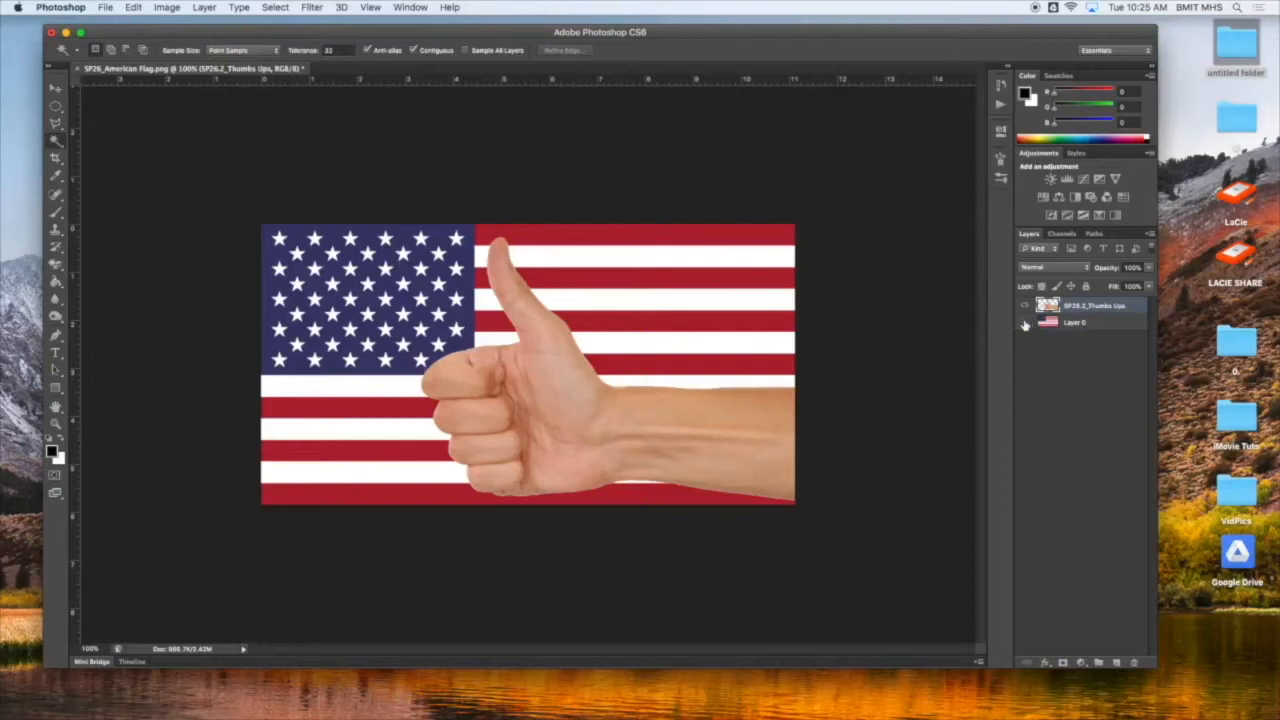
# Step: Hide the flag layer and desaturate the thumbs-up hand layer
pyautogui.click(1025, 323)
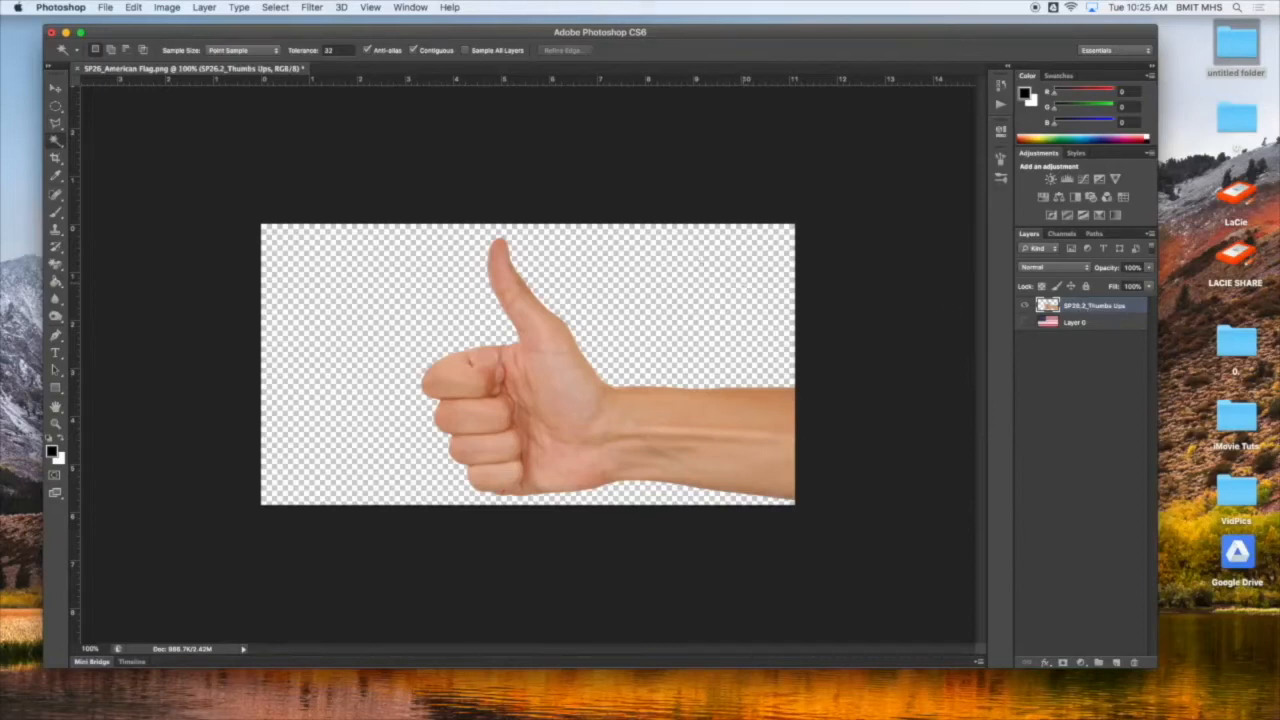
pyautogui.click(166, 7)
pyautogui.moveTo(176, 54)
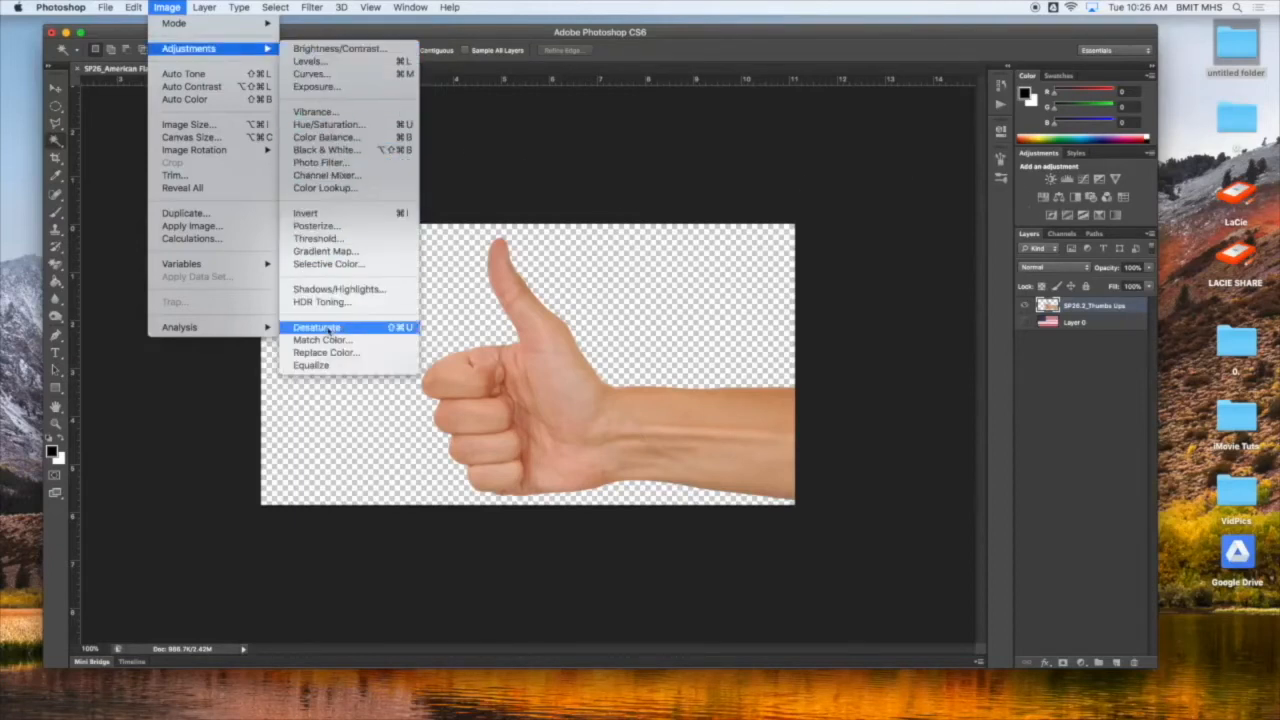
pyautogui.click(330, 330)
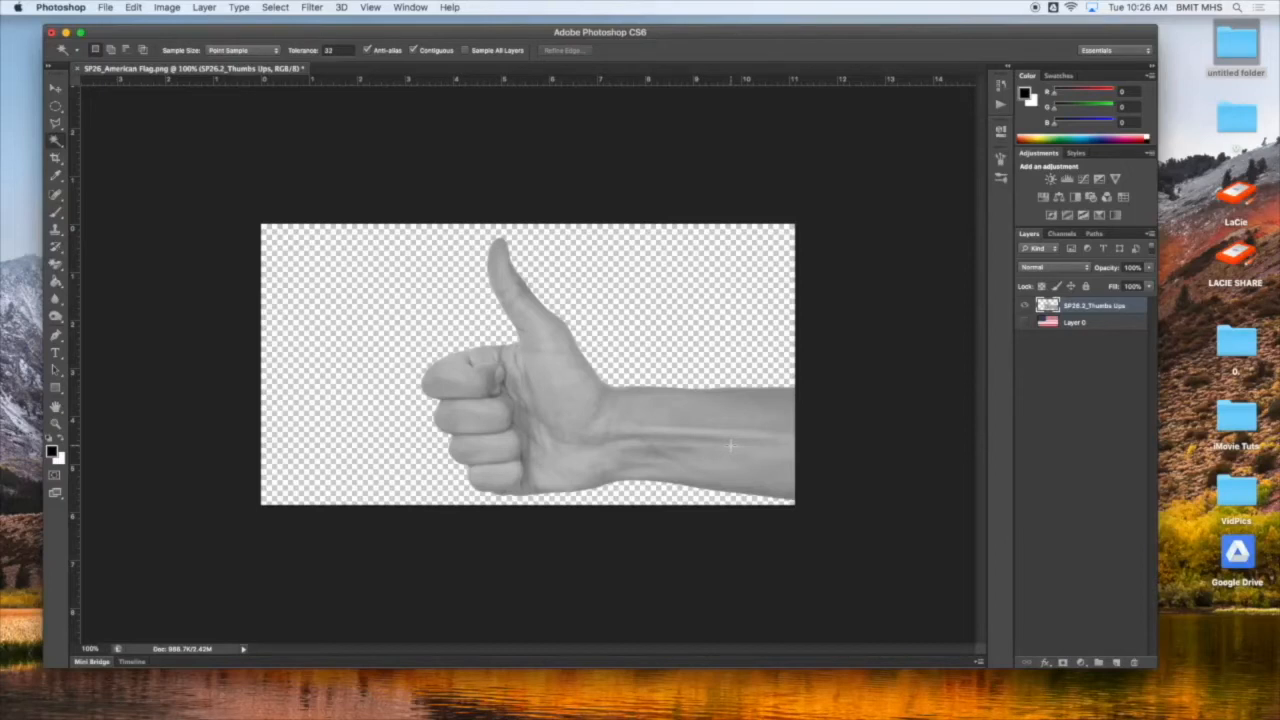
# Step: Increase the hand's contrast with Levels, setting the black input level to 145 and the white input level to about 194
pyautogui.click(164, 12)
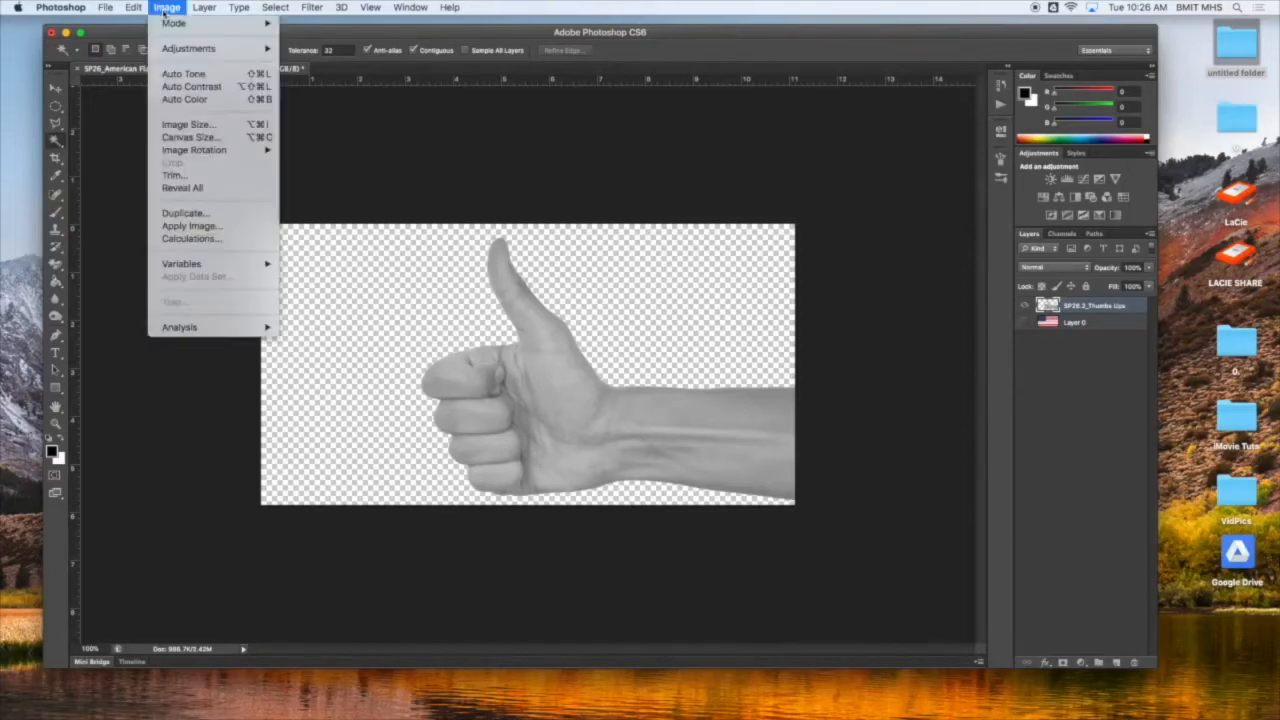
pyautogui.moveTo(170, 50)
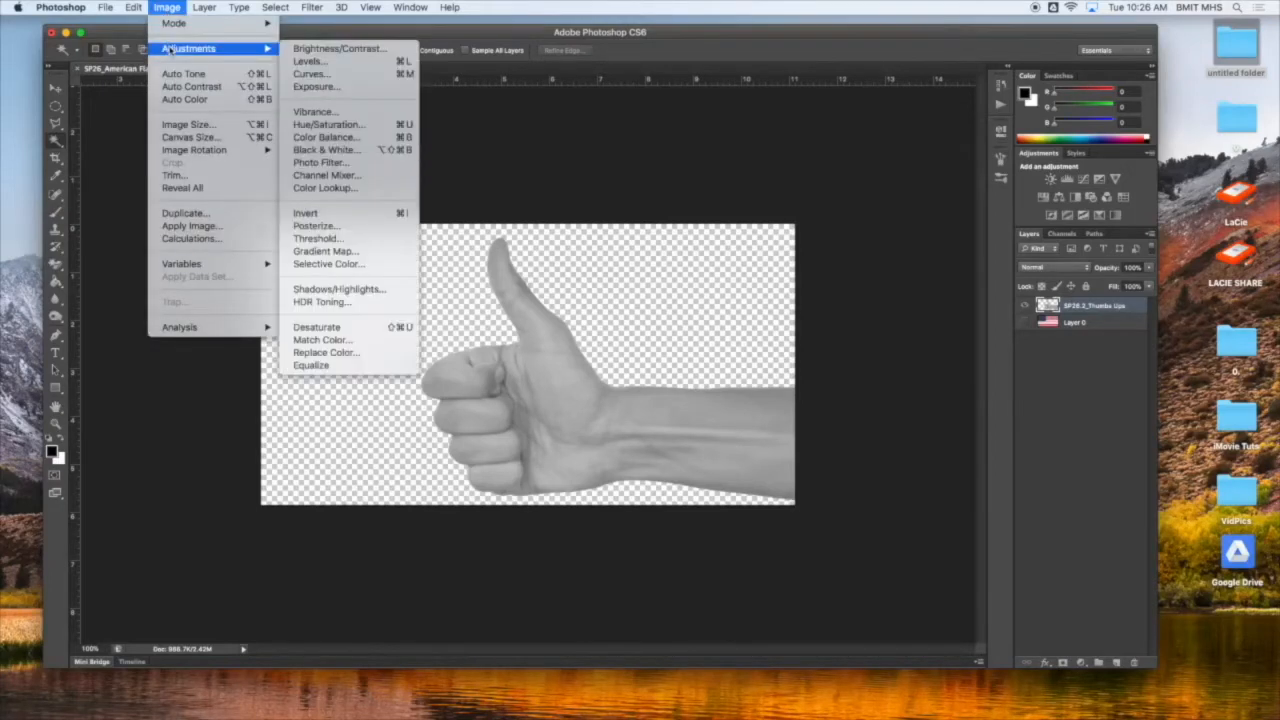
pyautogui.click(318, 62)
pyautogui.moveTo(935, 190); pyautogui.dragTo(926, 136)
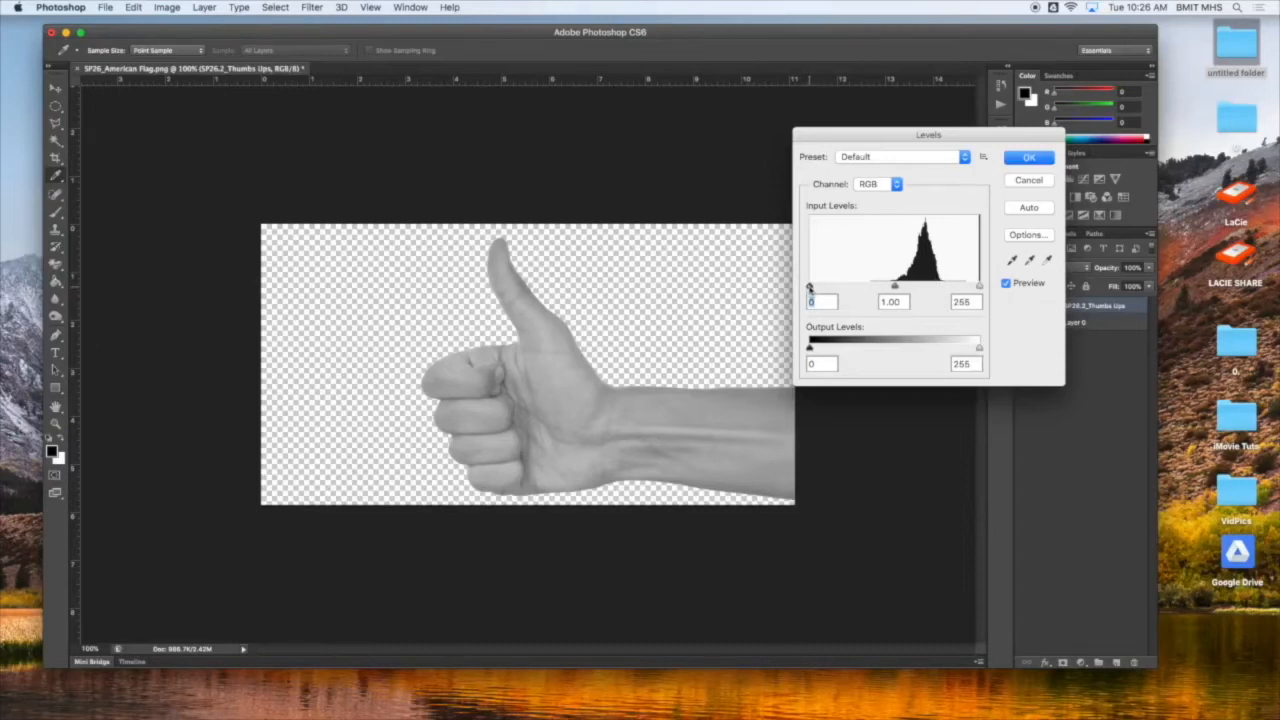
pyautogui.moveTo(810, 288); pyautogui.dragTo(906, 289)
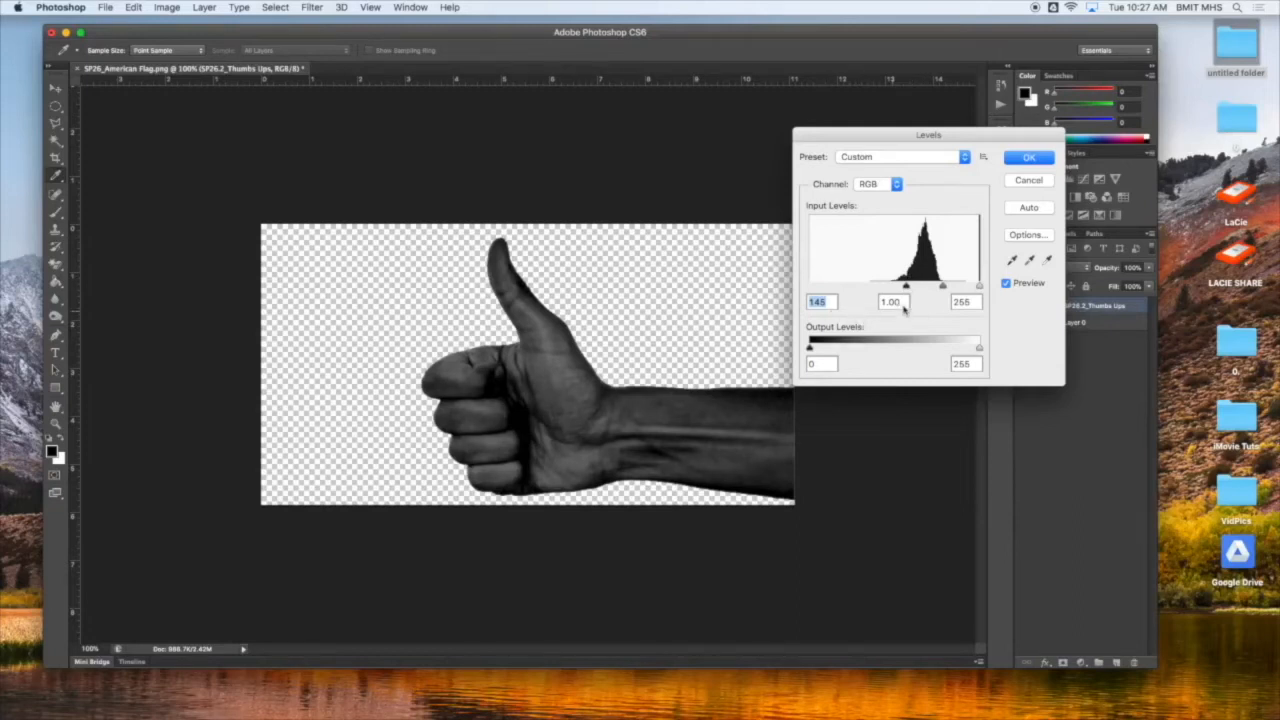
pyautogui.moveTo(979, 288); pyautogui.dragTo(940, 290)
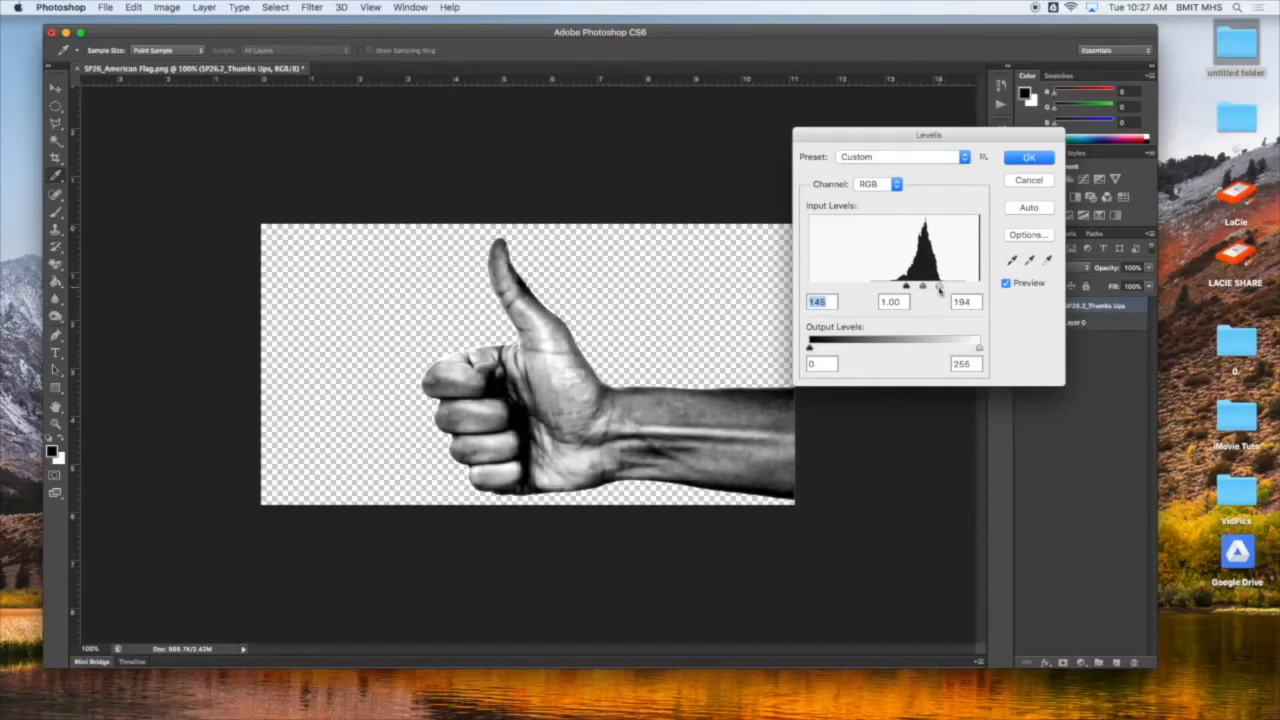
pyautogui.moveTo(940, 290); pyautogui.dragTo(939, 290)
pyautogui.click(1030, 158)
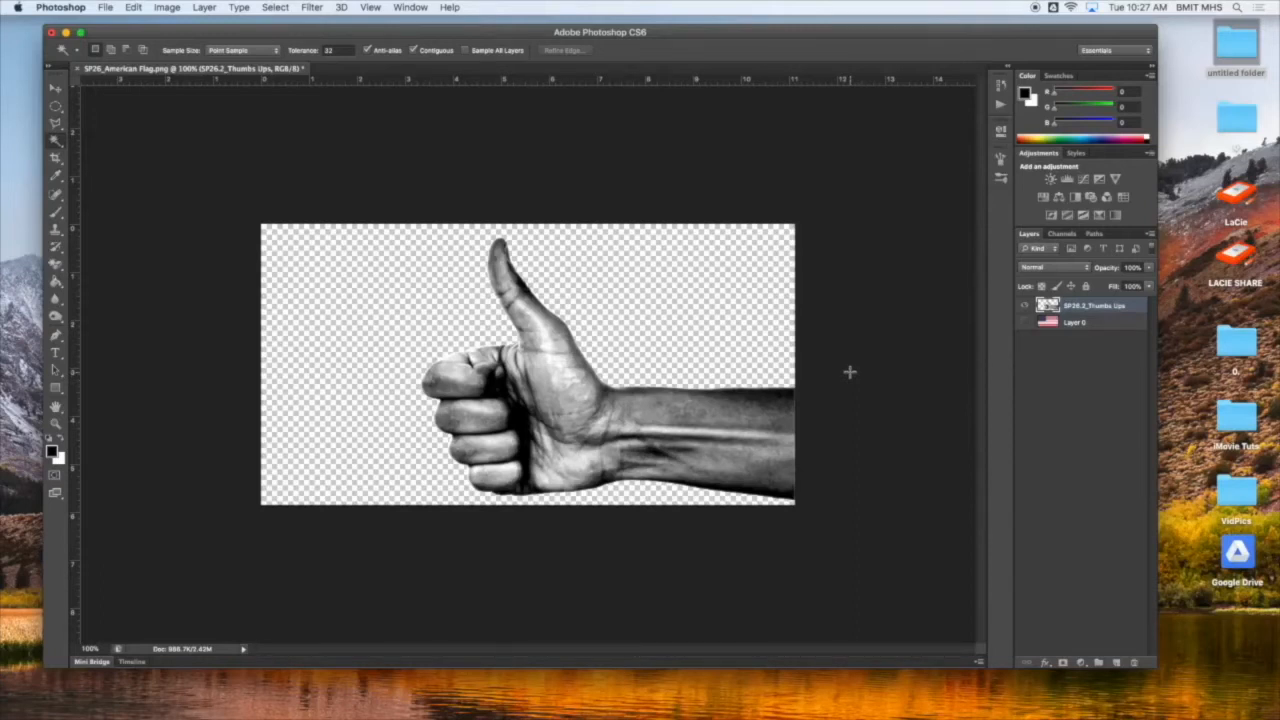
# Step: Apply a Gaussian Blur with a 2-pixel radius to the hand layer
pyautogui.click(314, 8)
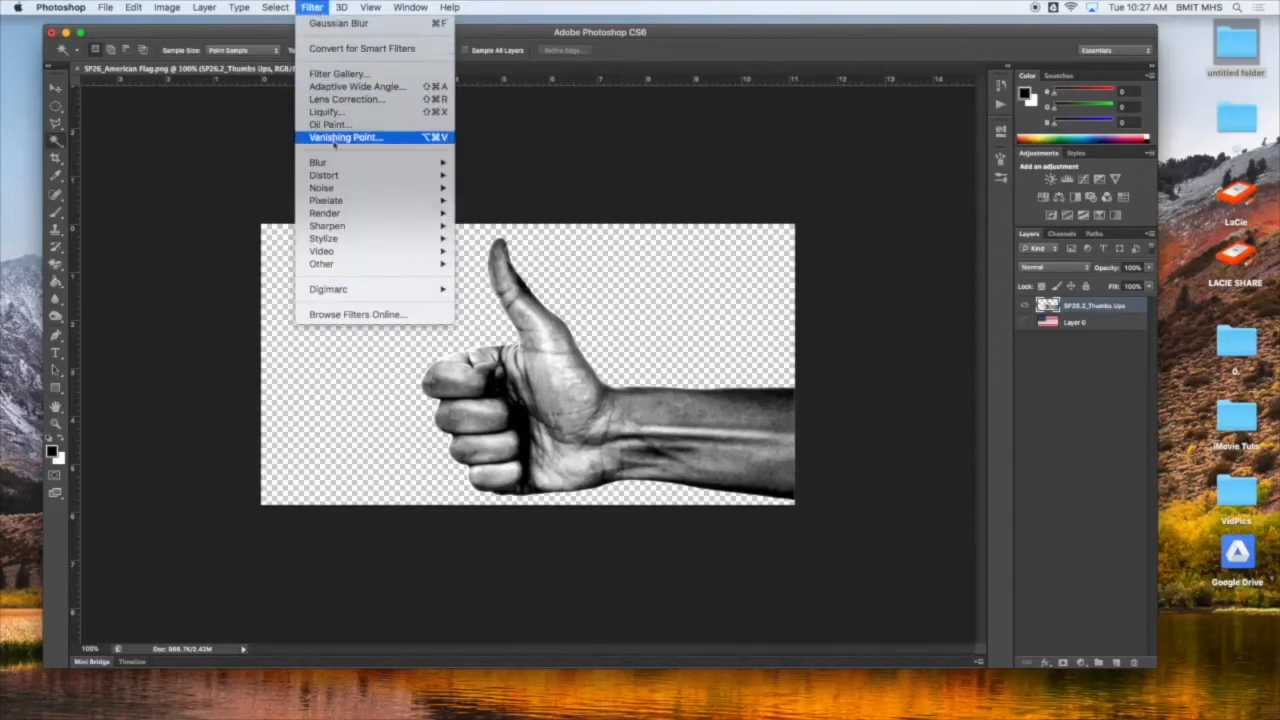
pyautogui.moveTo(340, 166)
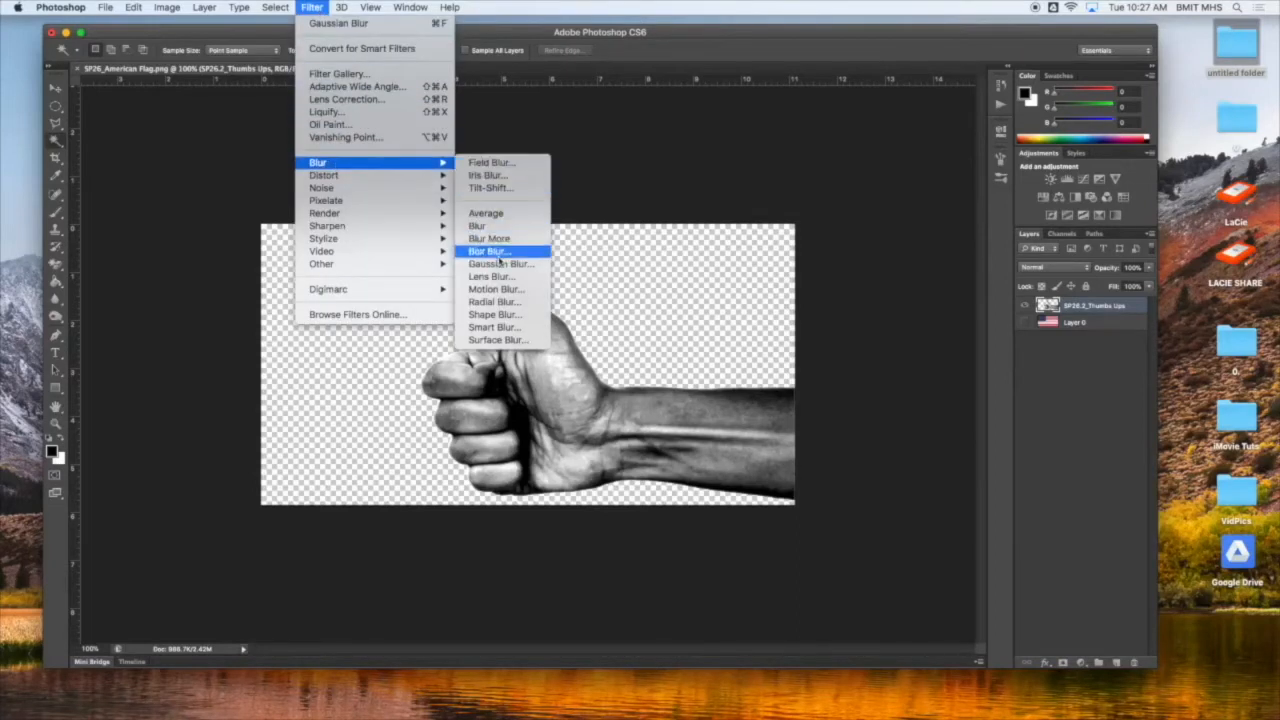
pyautogui.click(500, 264)
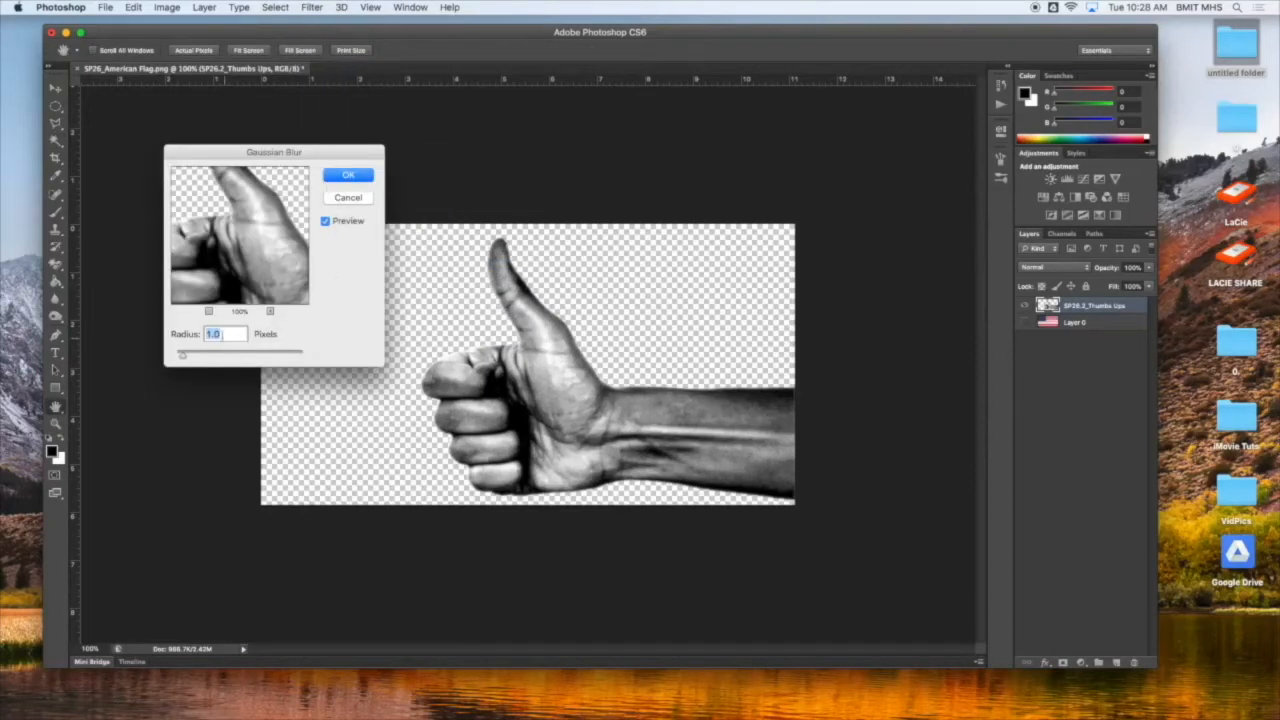
pyautogui.moveTo(182, 357)
pyautogui.mouseDown()
pyautogui.moveTo(267, 360)
pyautogui.moveTo(177, 360)
pyautogui.moveTo(187, 342)
pyautogui.mouseUp()
pyautogui.write('1')
pyautogui.press('BackSpace')
pyautogui.write('2')
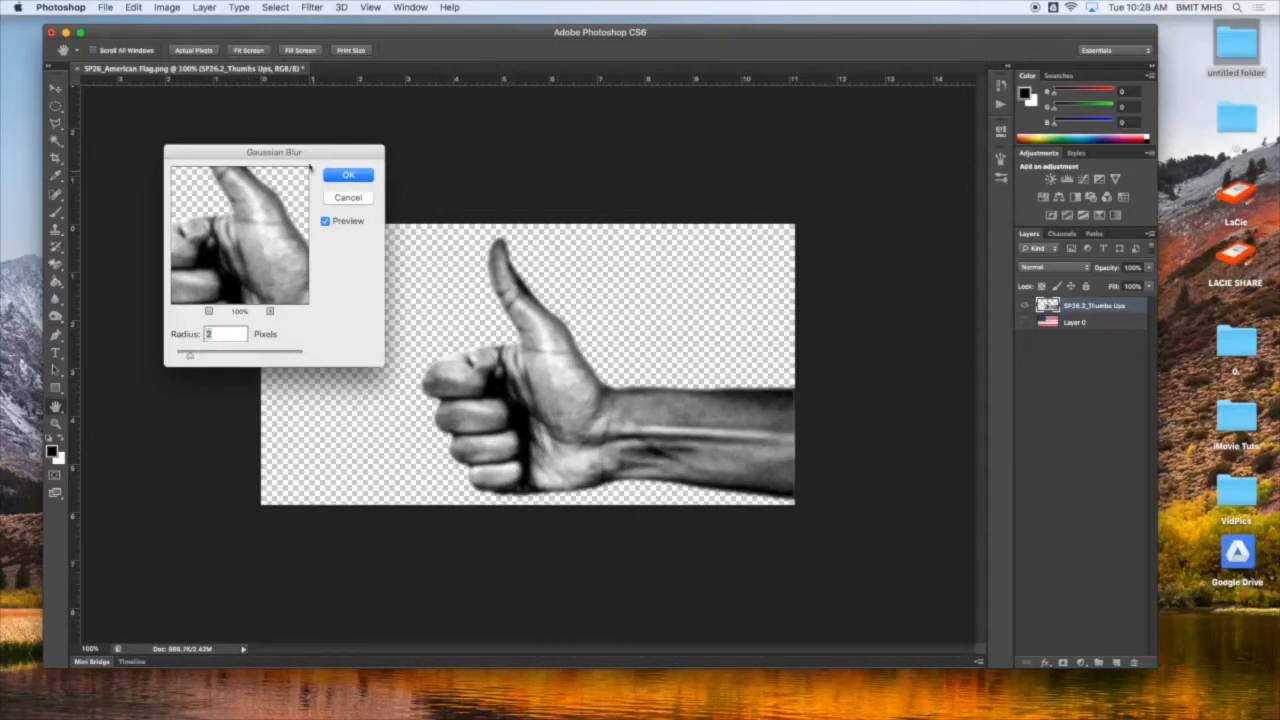
pyautogui.click(348, 176)
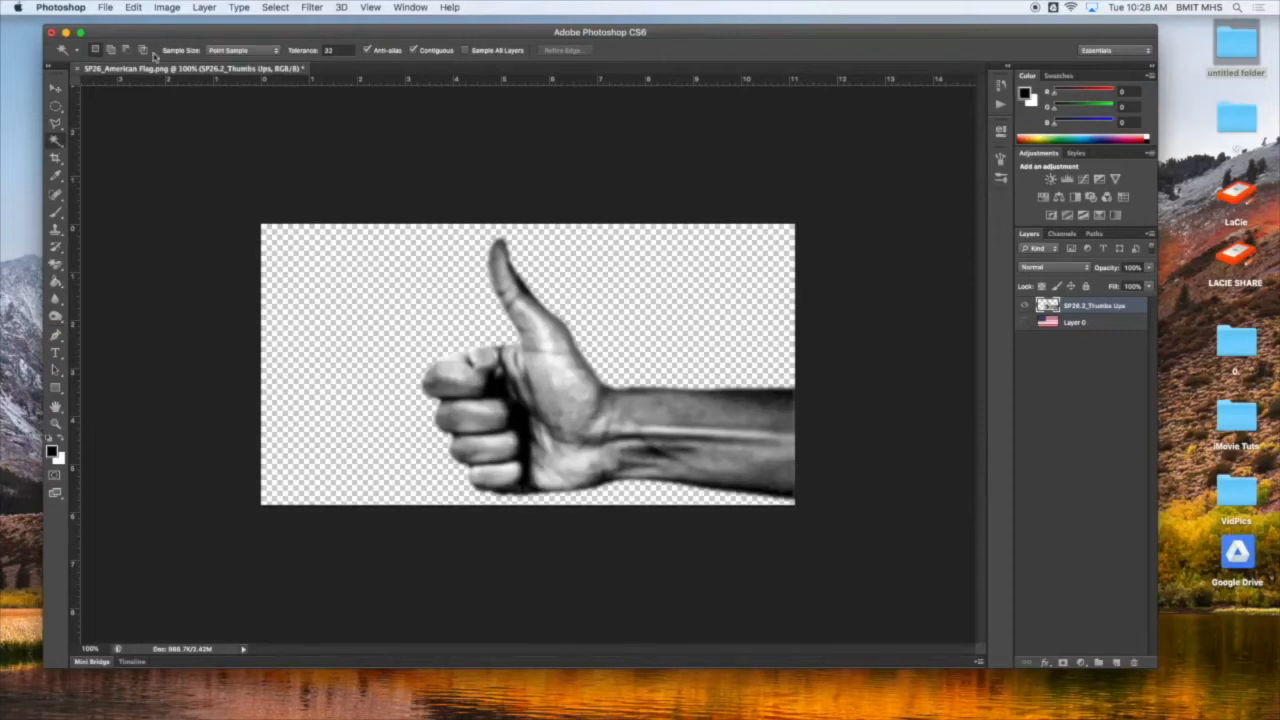
# Step: Save the black-and-white hand document as a layered Photoshop file named MAP.psd with Maximize Compatibility enabled
pyautogui.click(106, 8)
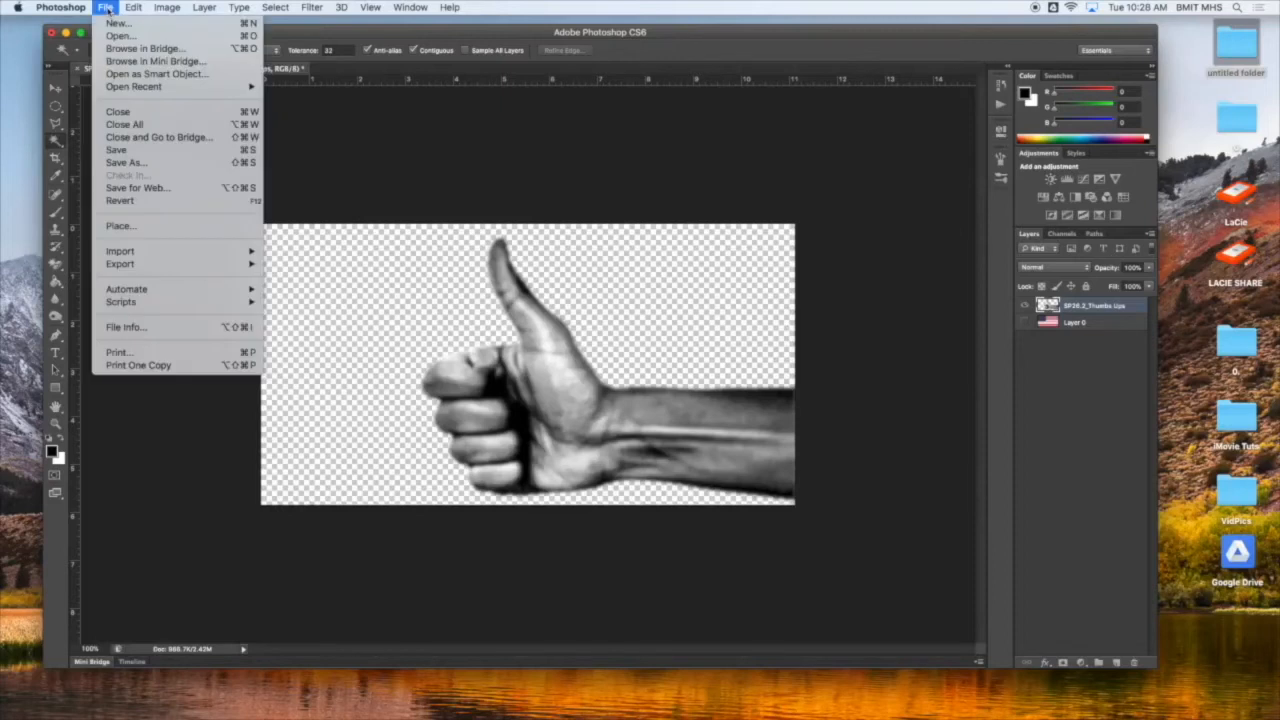
pyautogui.click(150, 163)
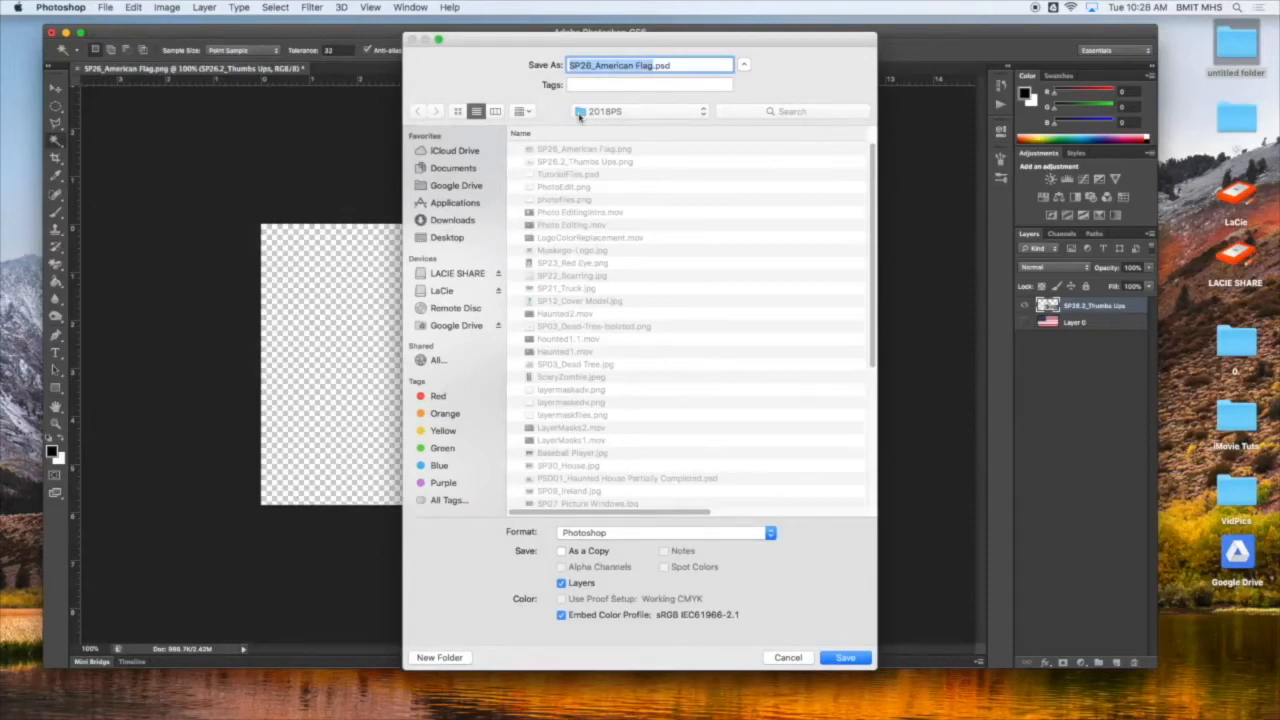
pyautogui.write('MAR')
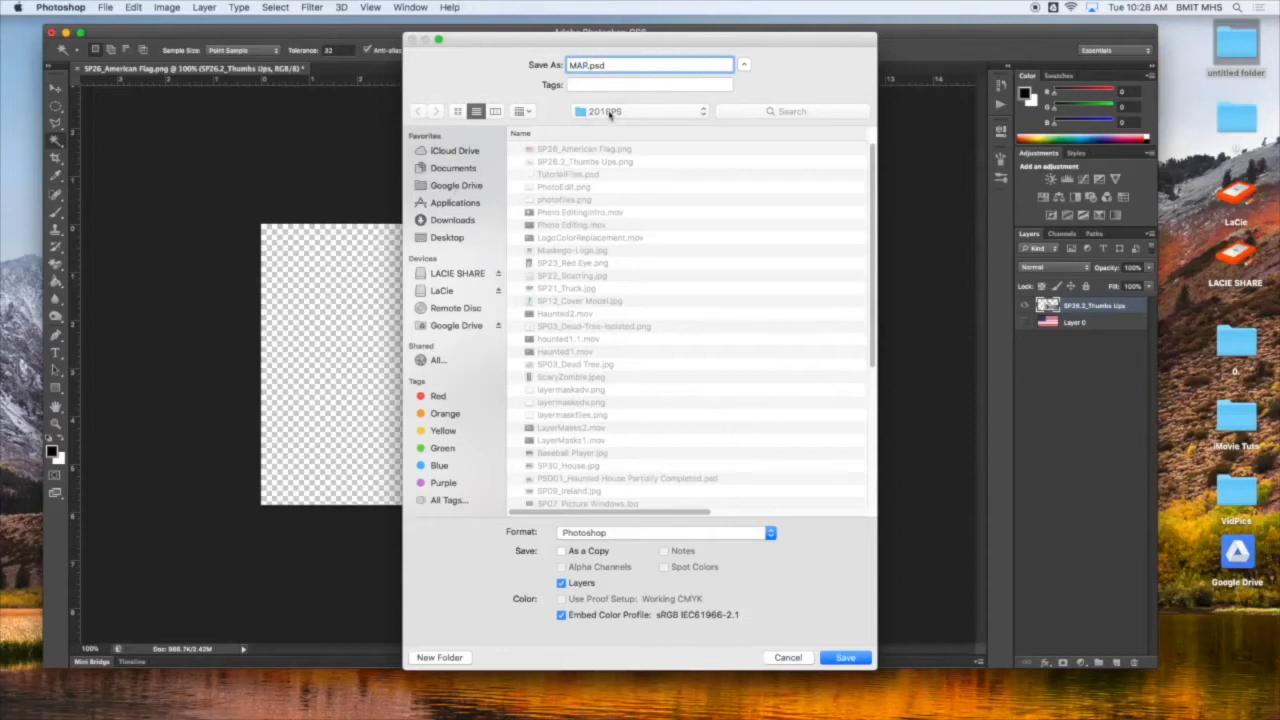
pyautogui.click(848, 658)
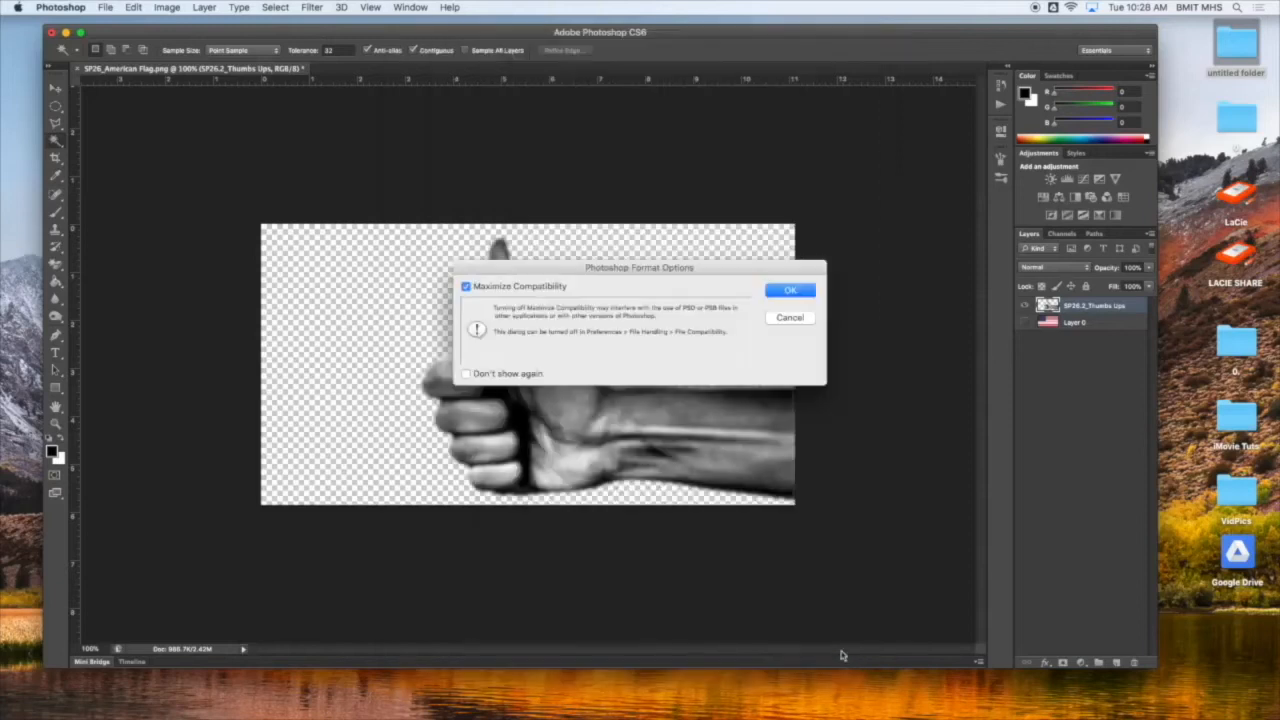
pyautogui.click(792, 294)
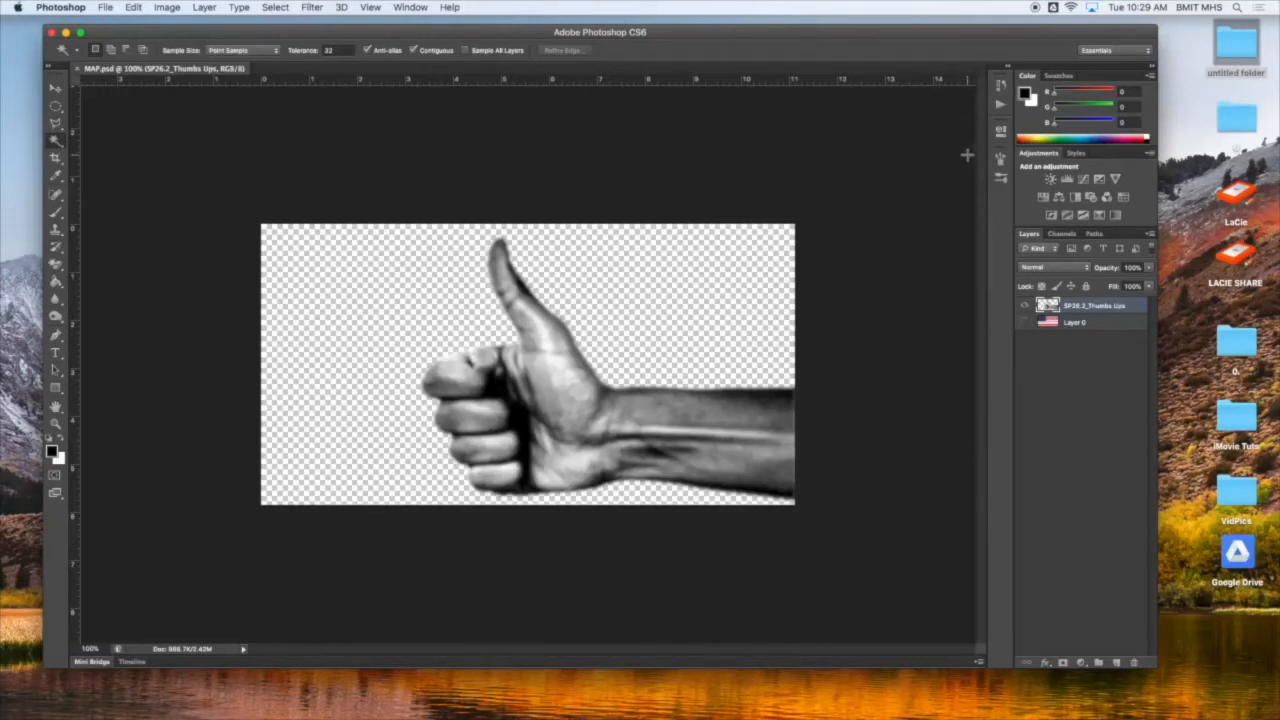
# Step: Revert the document to its Desaturate history state and show the flag layer, Layer 0
pyautogui.click(1002, 89)
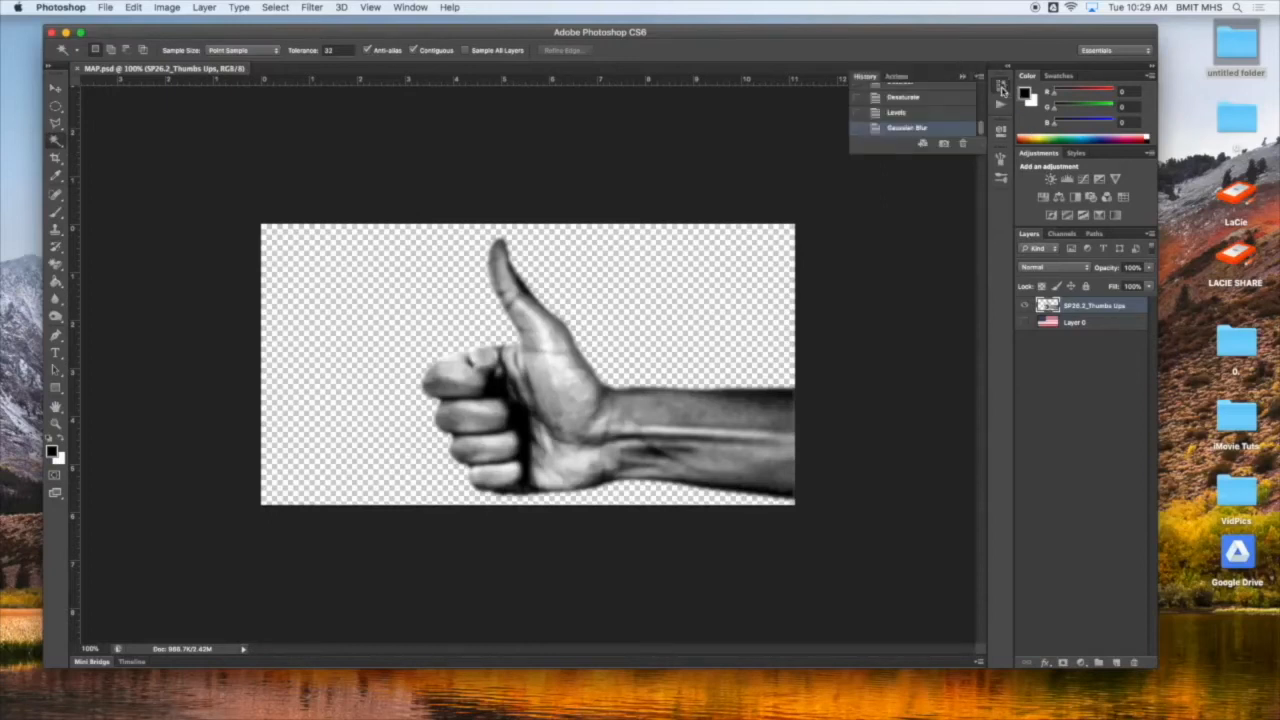
pyautogui.click(900, 102)
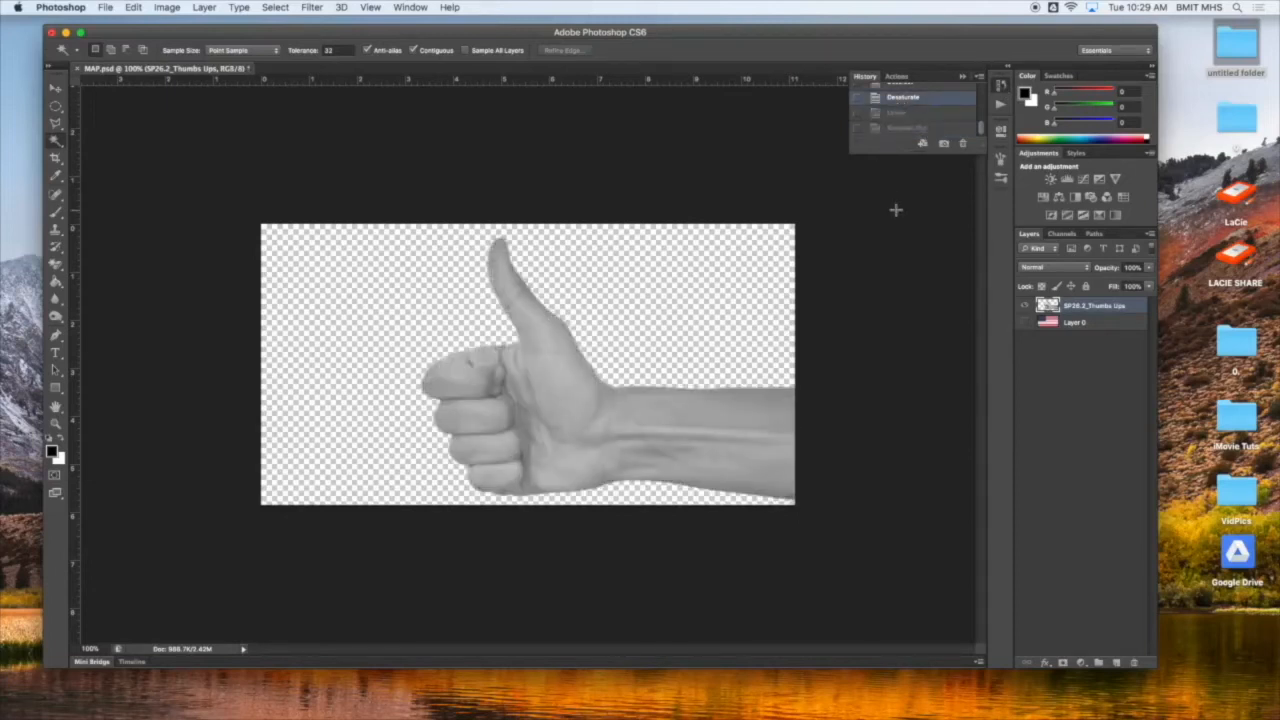
pyautogui.click(1024, 322)
# Step: Duplicate the flag layer as "Flag 2" and move the copy above the thumbs-up hand layer
pyautogui.click(1060, 325)
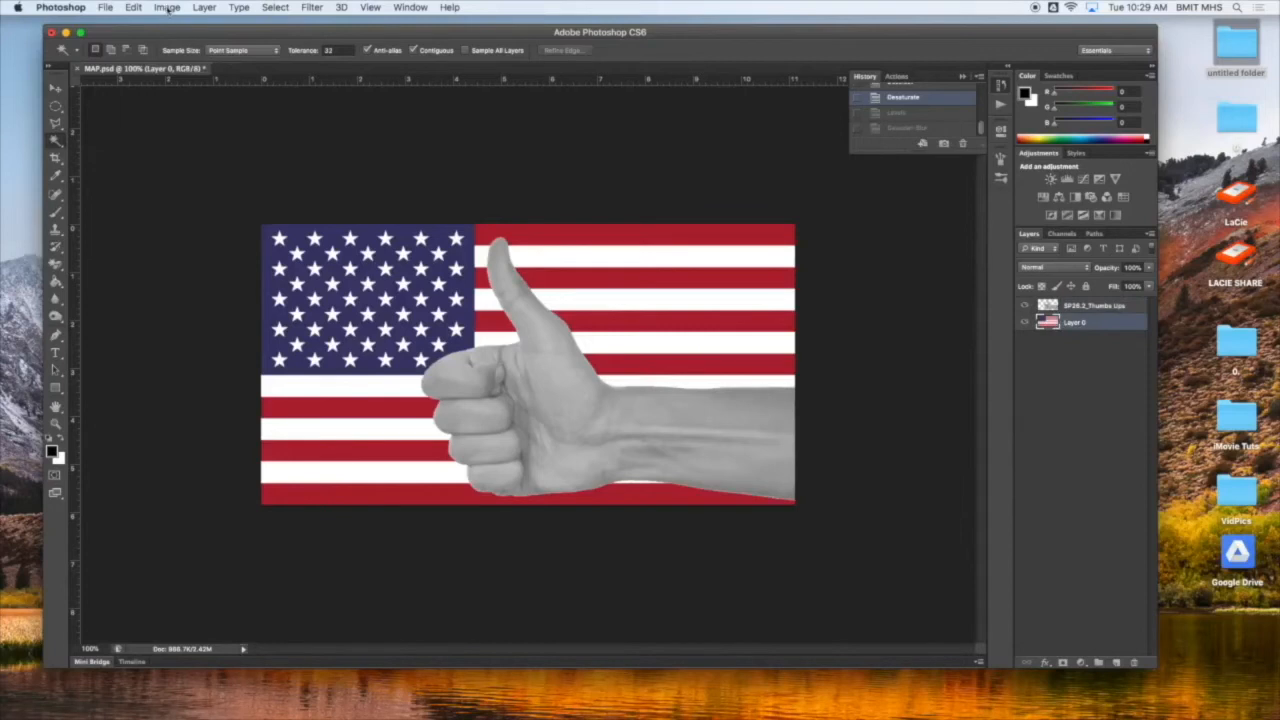
pyautogui.click(204, 7)
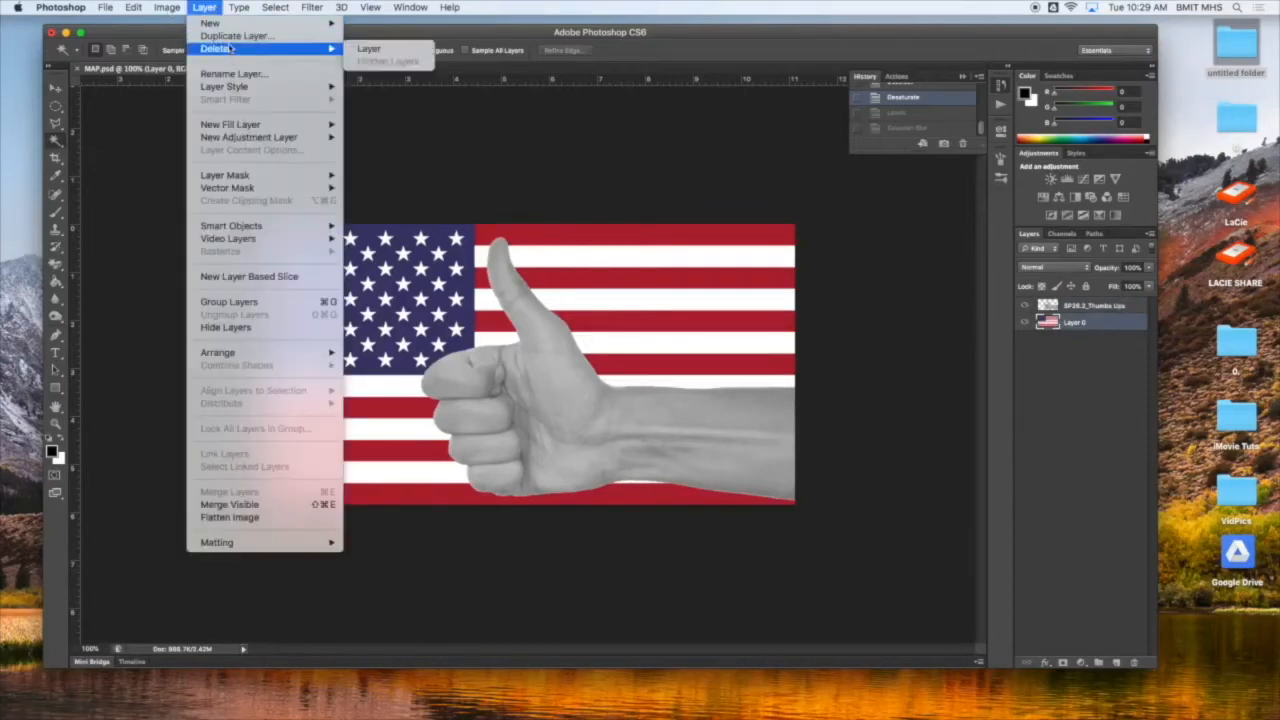
pyautogui.click(233, 38)
pyautogui.press('BackSpace')
pyautogui.write('Flag 2')
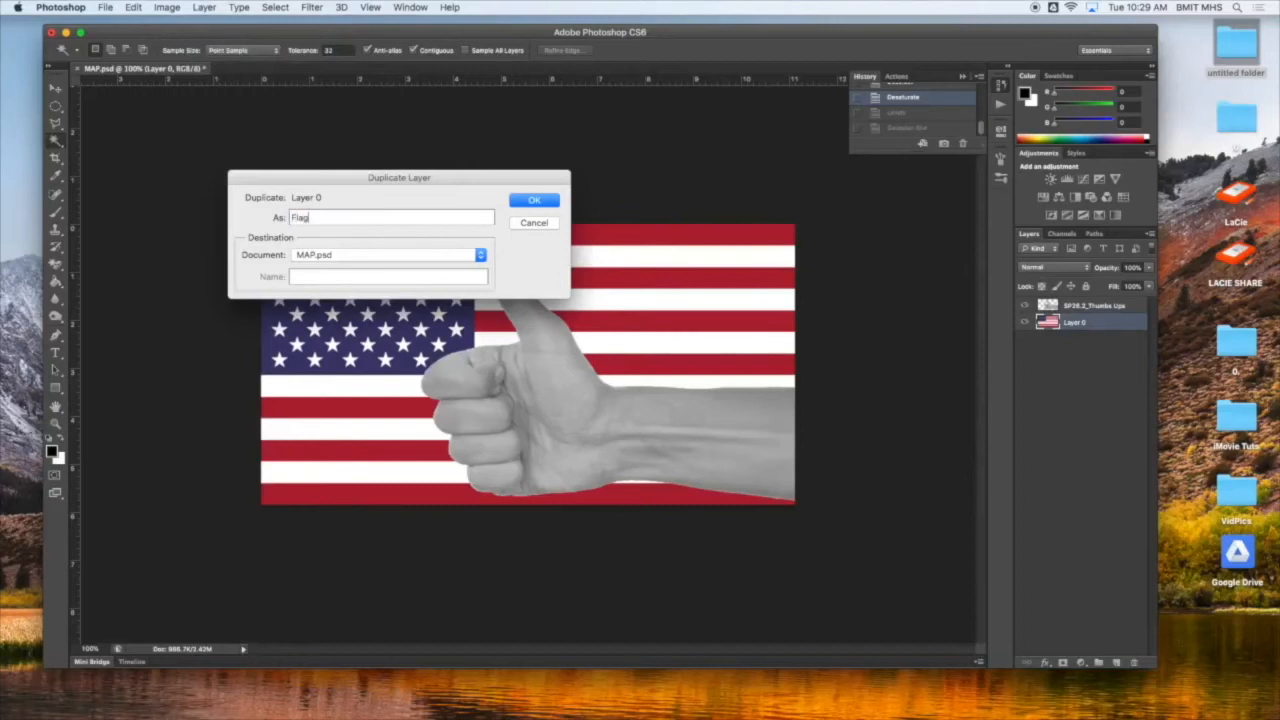
pyautogui.click(534, 201)
pyautogui.moveTo(1066, 328); pyautogui.dragTo(1072, 303)
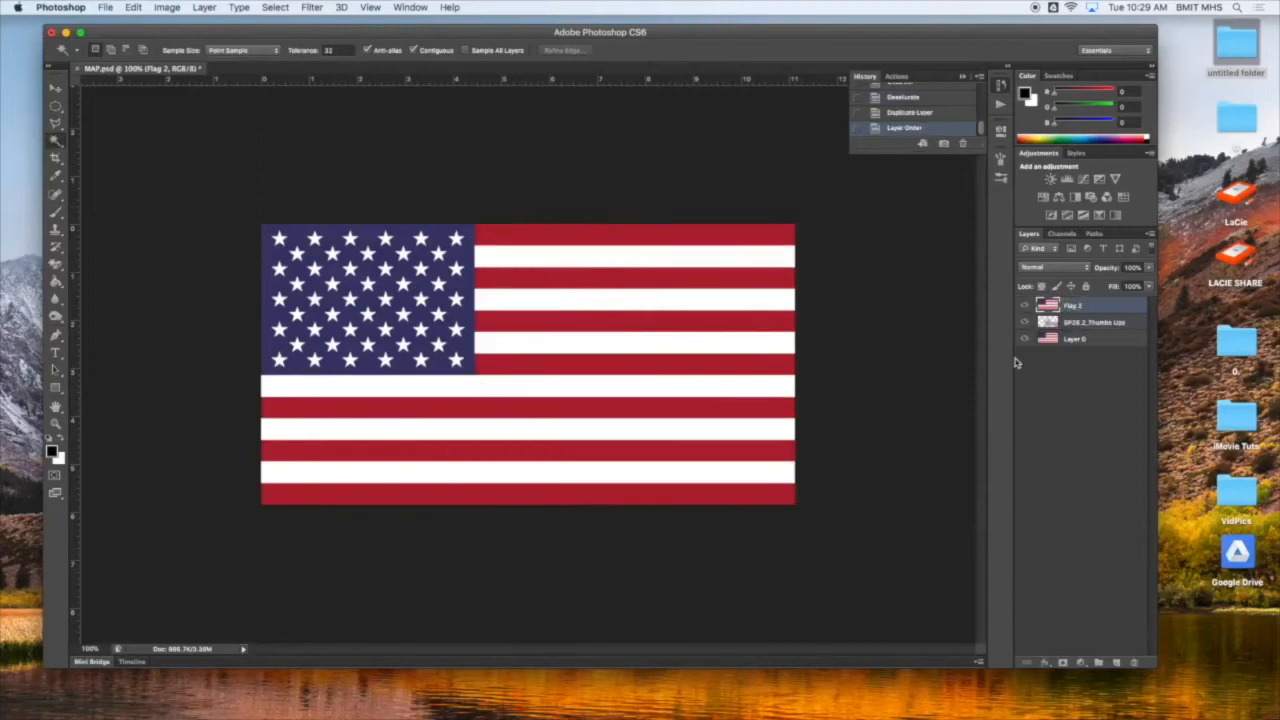
pyautogui.click(1091, 324)
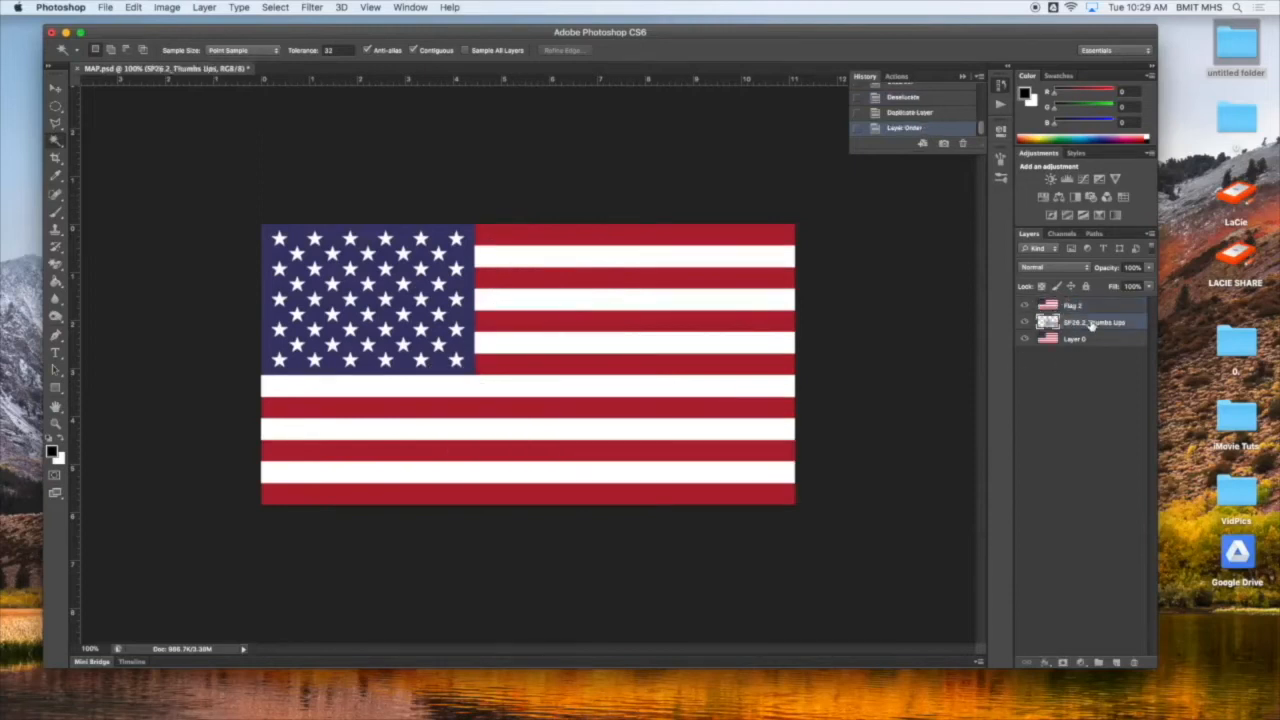
pyautogui.click(1083, 308)
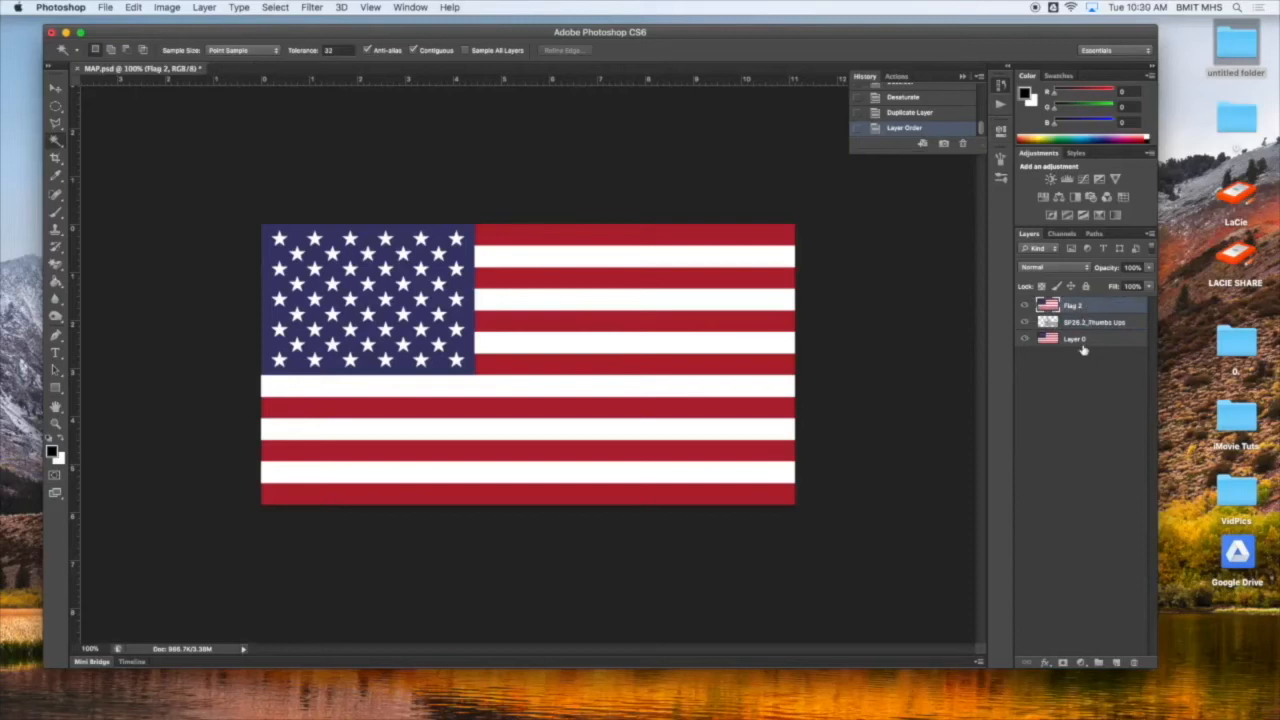
pyautogui.click(1083, 325)
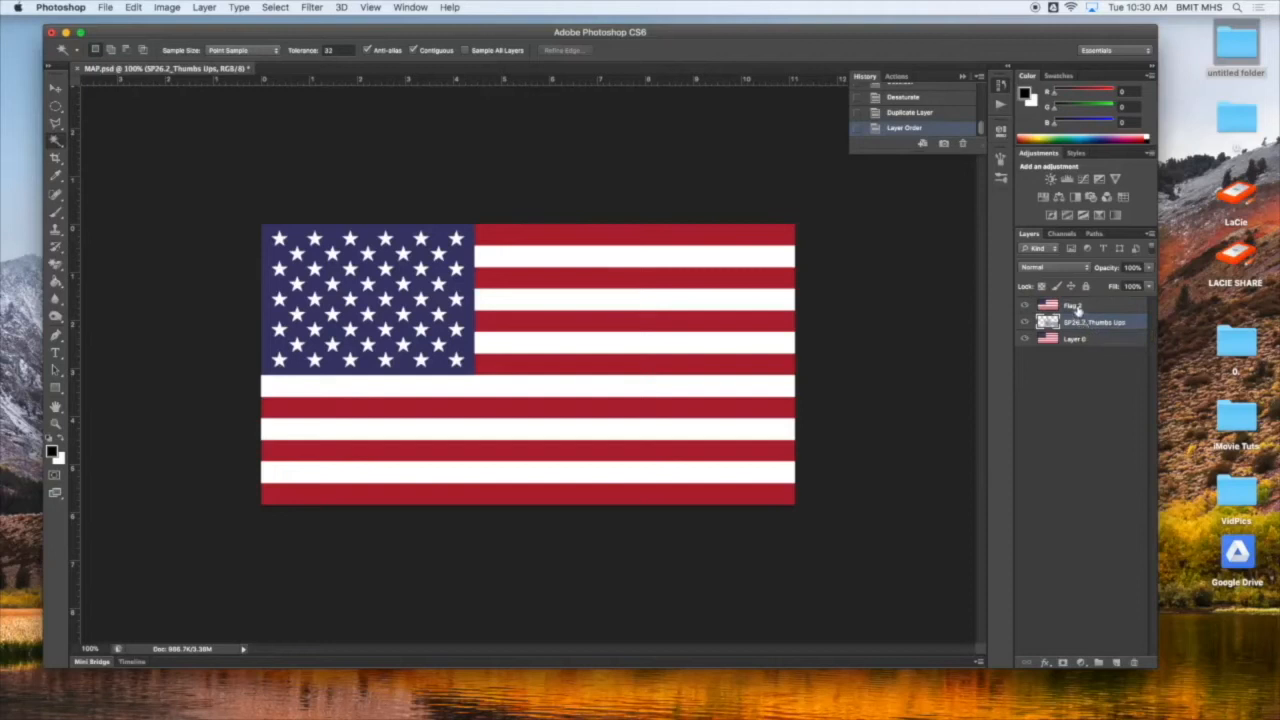
# Step: Start a Displace filter on the Flag 2 layer and set both the horizontal and vertical scale to 5
pyautogui.click(1077, 311)
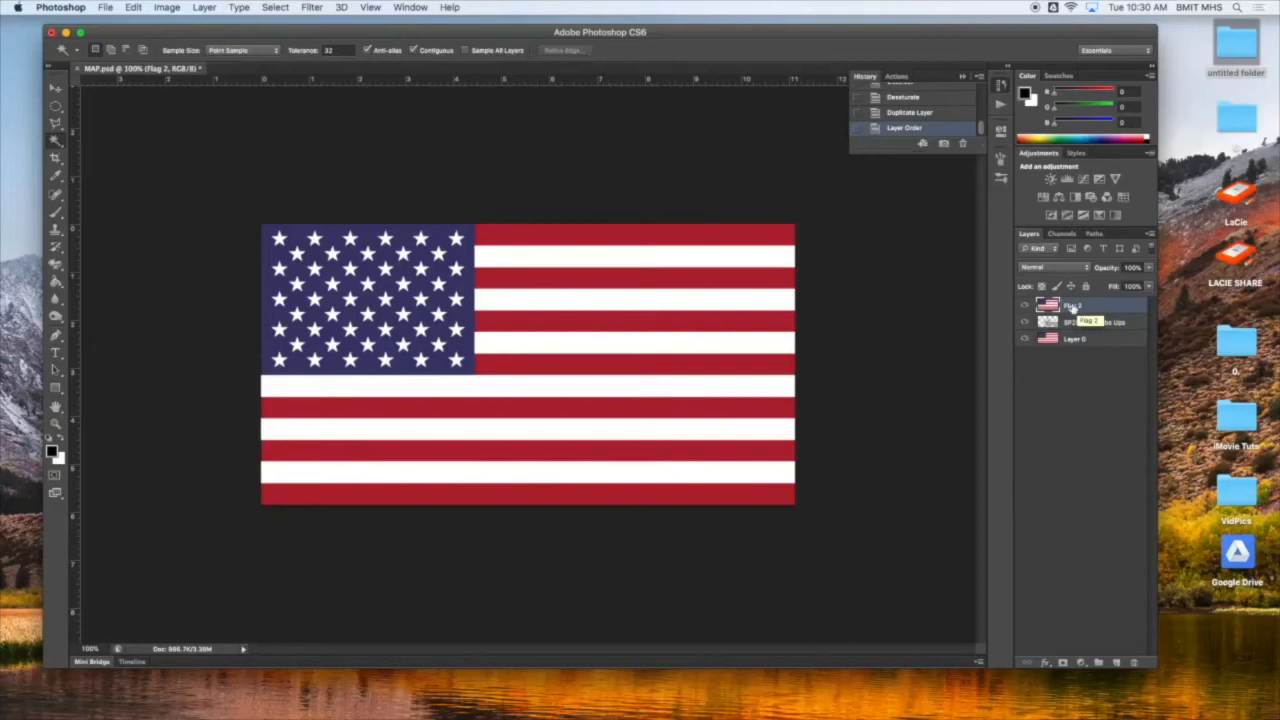
pyautogui.click(316, 8)
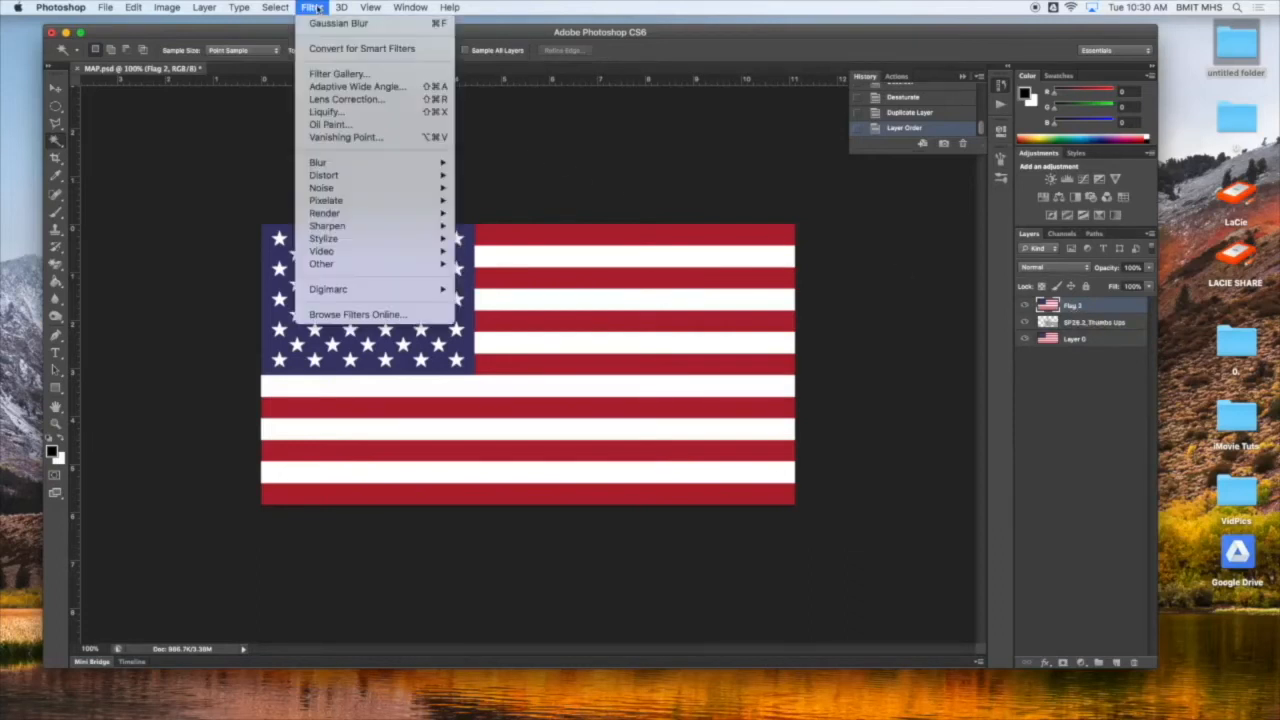
pyautogui.moveTo(338, 177)
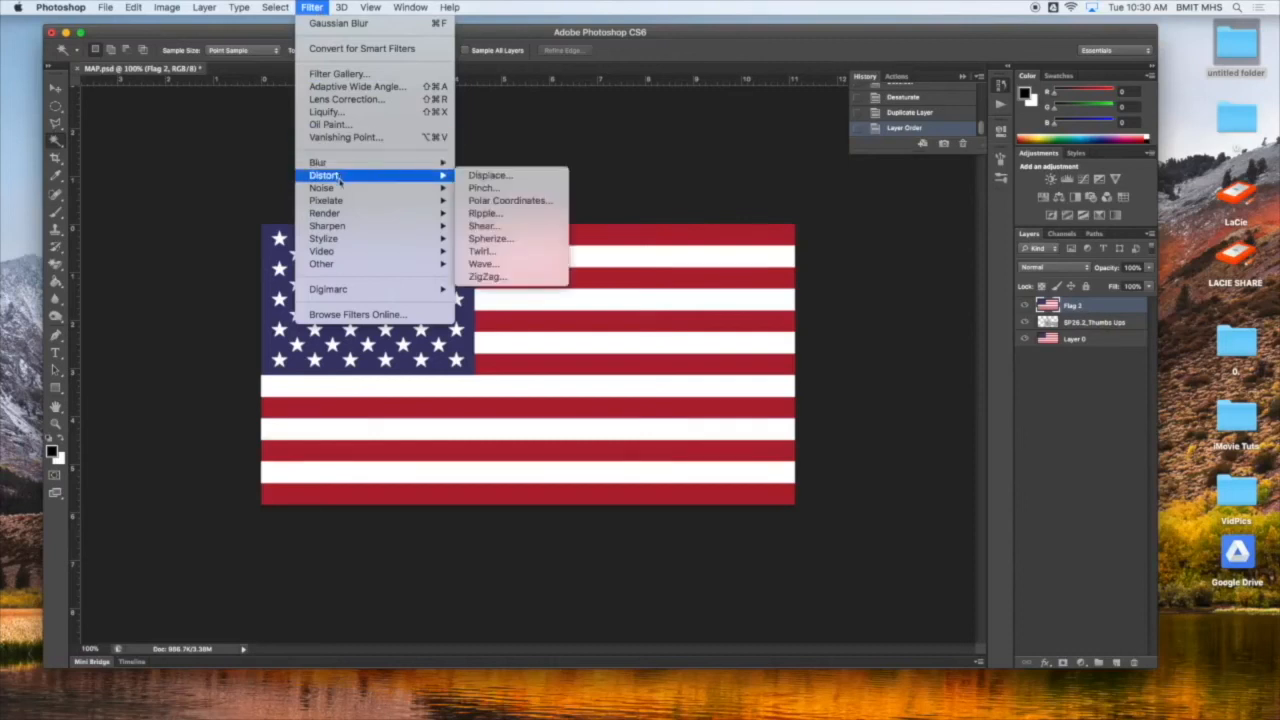
pyautogui.click(484, 178)
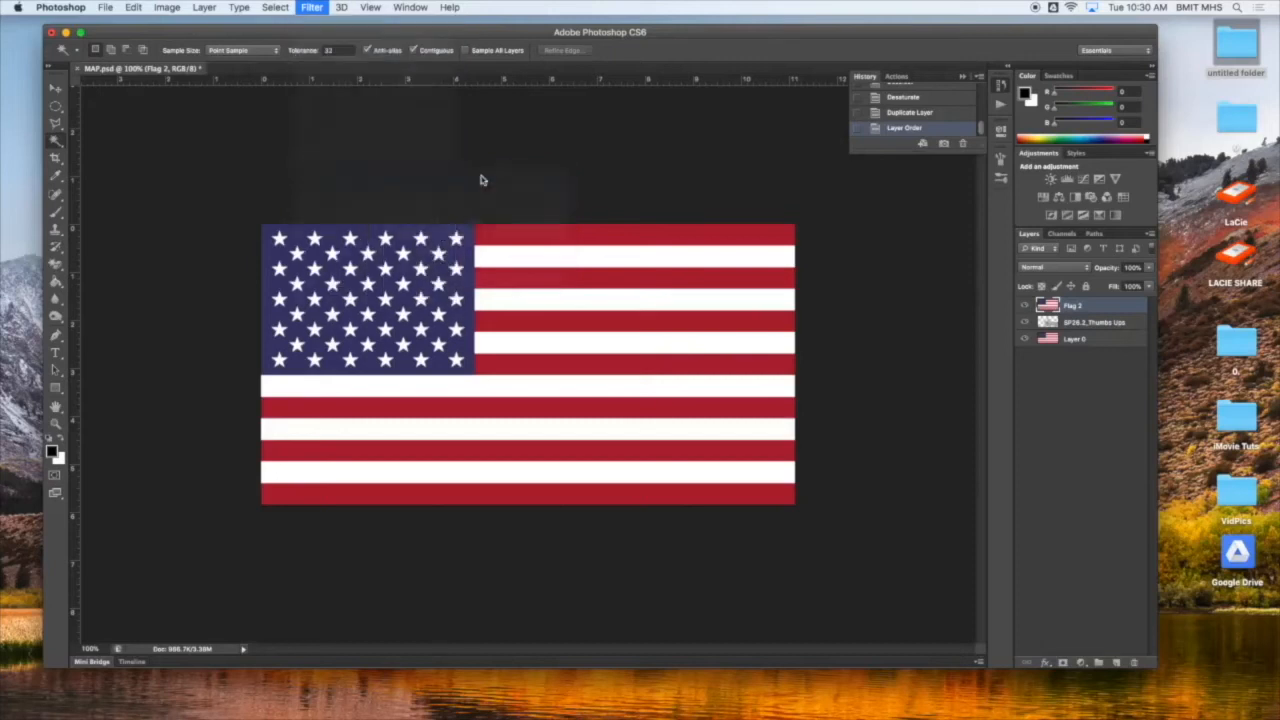
pyautogui.moveTo(634, 209); pyautogui.dragTo(819, 197)
pyautogui.write('10')
pyautogui.press('Tab')
pyautogui.write('10')
pyautogui.press('Tab')
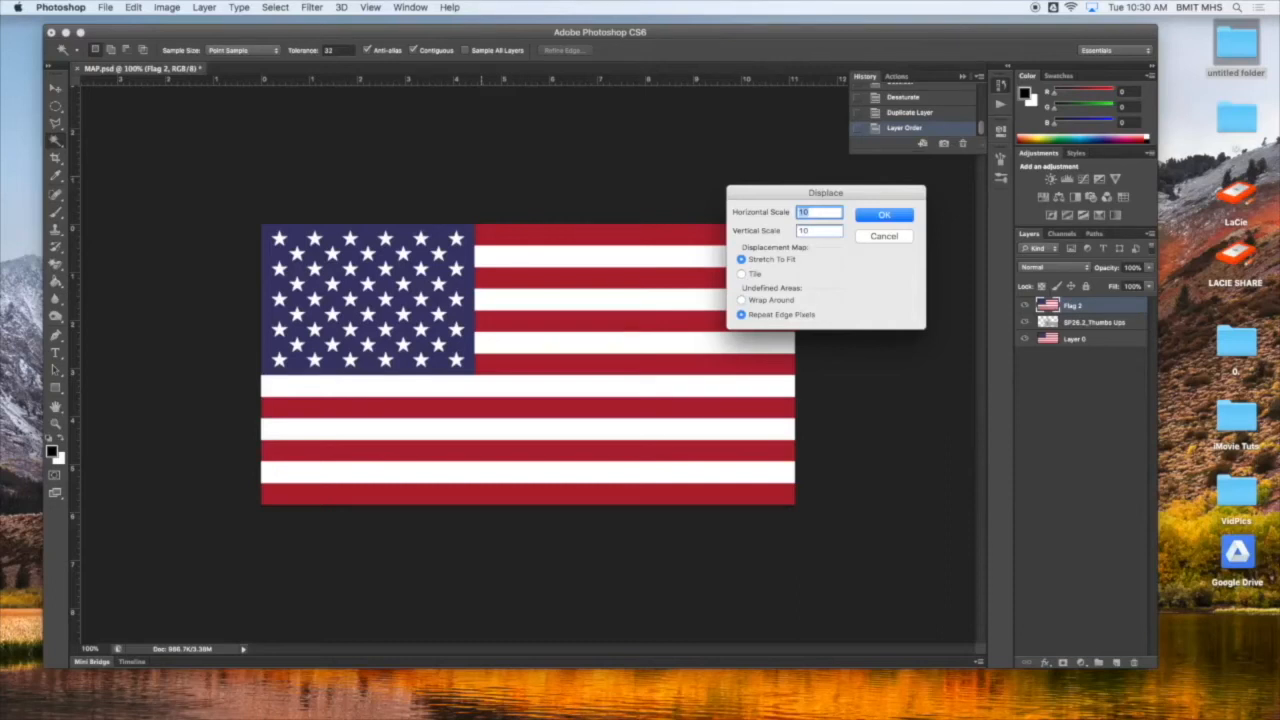
pyautogui.write('5')
pyautogui.press('Tab')
pyautogui.write('5')
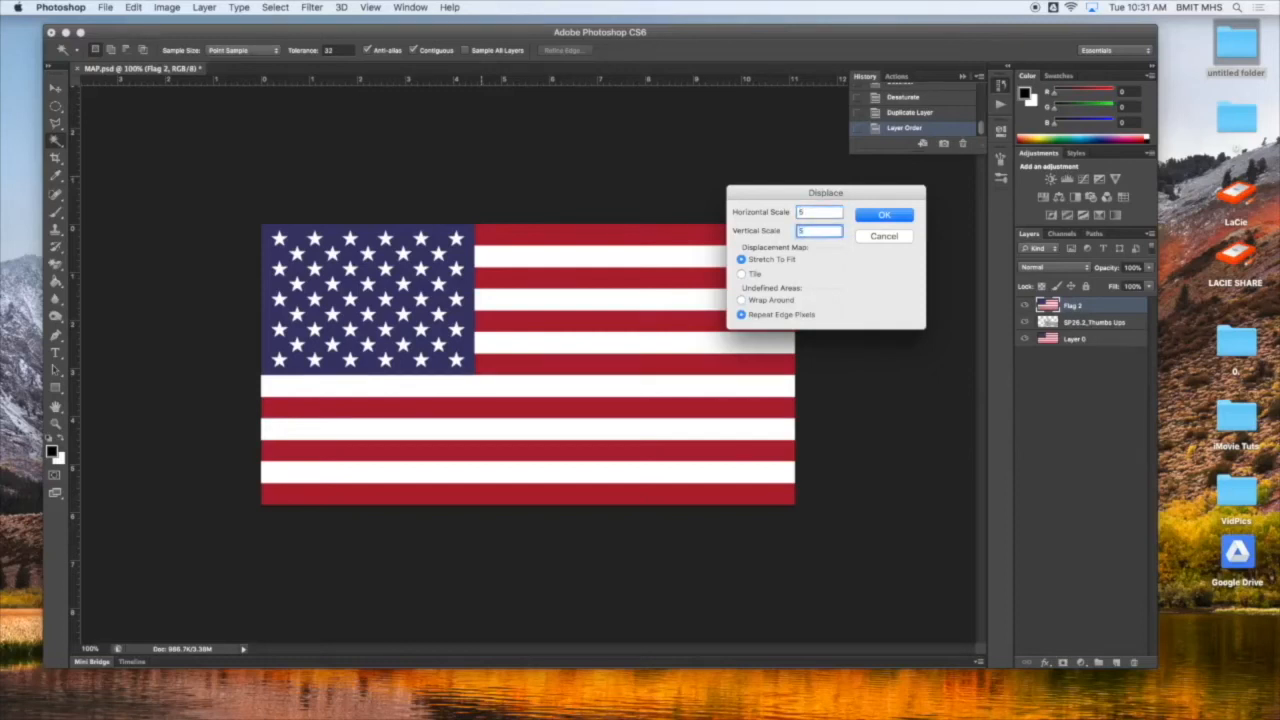
# Step: Apply the Displace filter to Flag 2 using MAP.psd as the displacement map
pyautogui.click(886, 217)
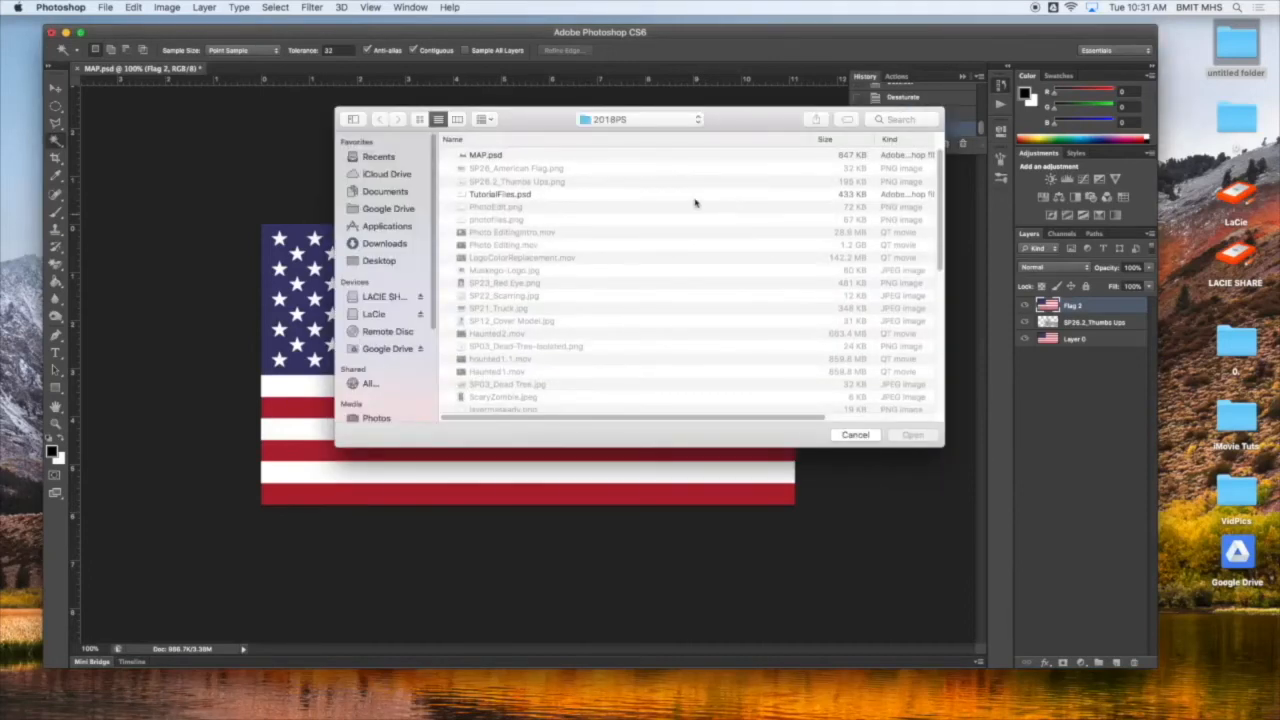
pyautogui.click(475, 158)
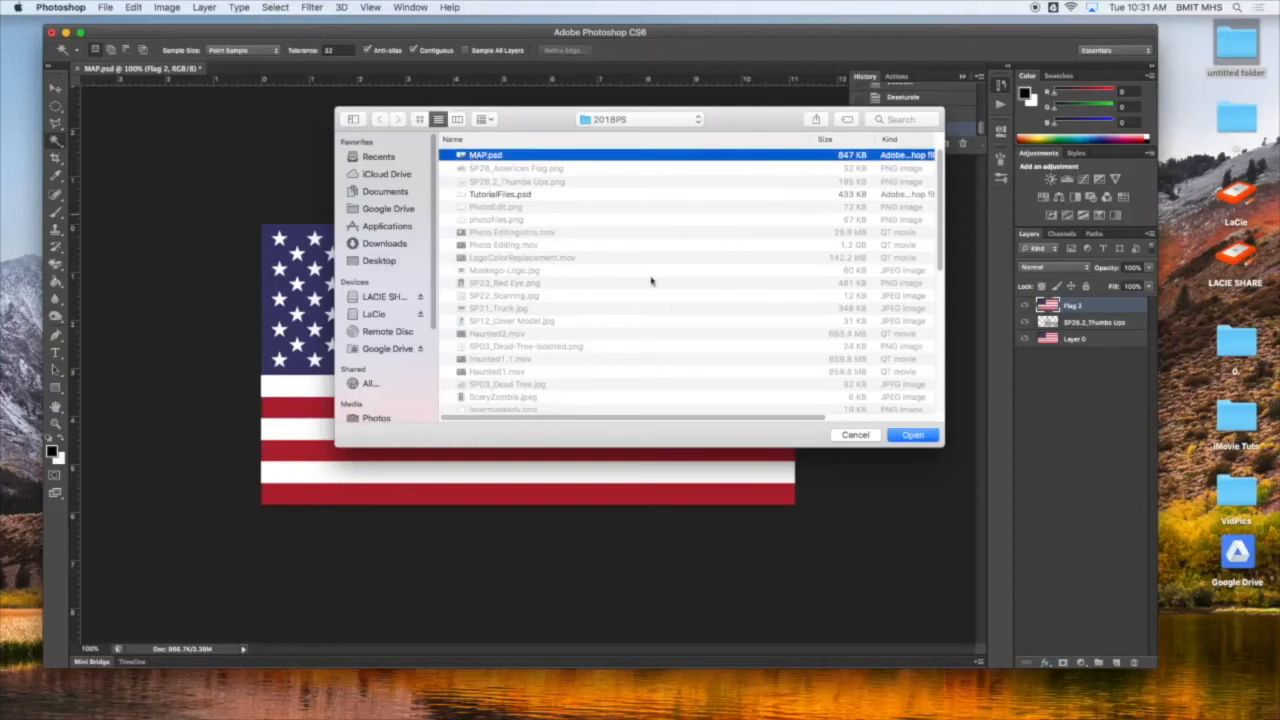
pyautogui.click(910, 435)
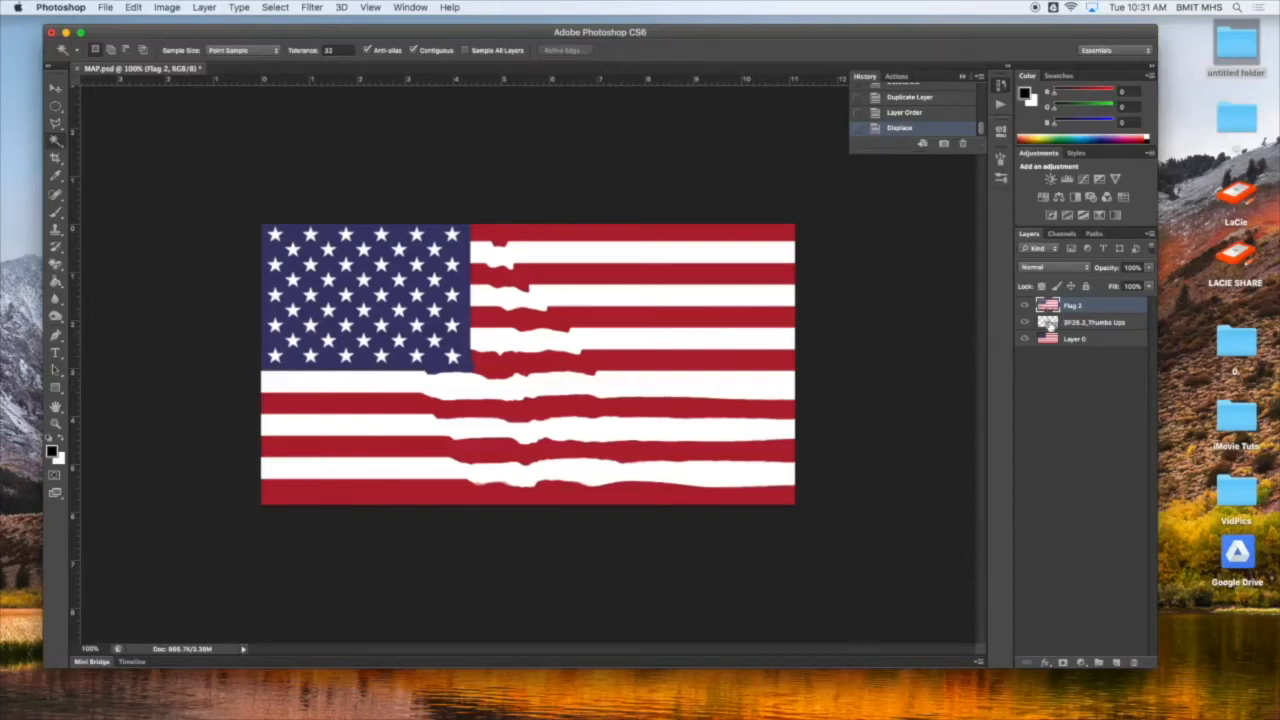
# Step: With Flag 2 temporarily hidden, select the empty area around the hand on the thumbs-up layer with the Magic Wand and invert the selection
pyautogui.click(1046, 322)
pyautogui.click(1024, 305)
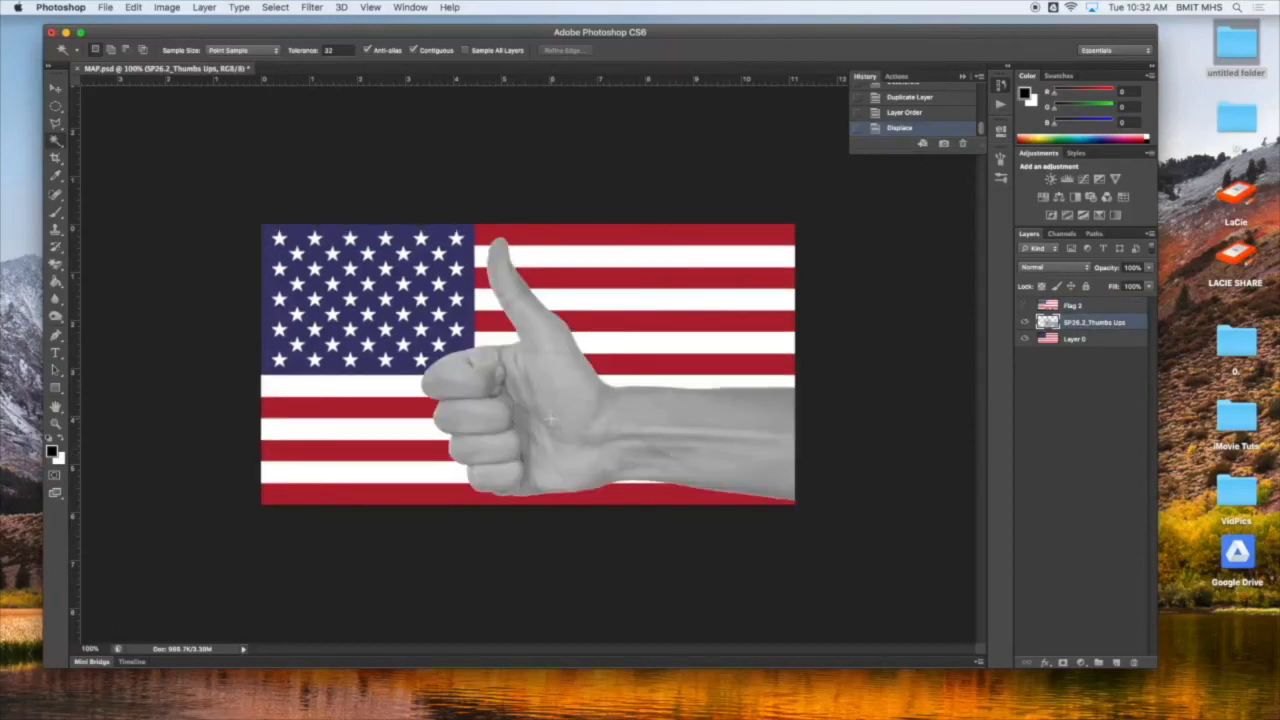
pyautogui.click(55, 144)
pyautogui.click(403, 455)
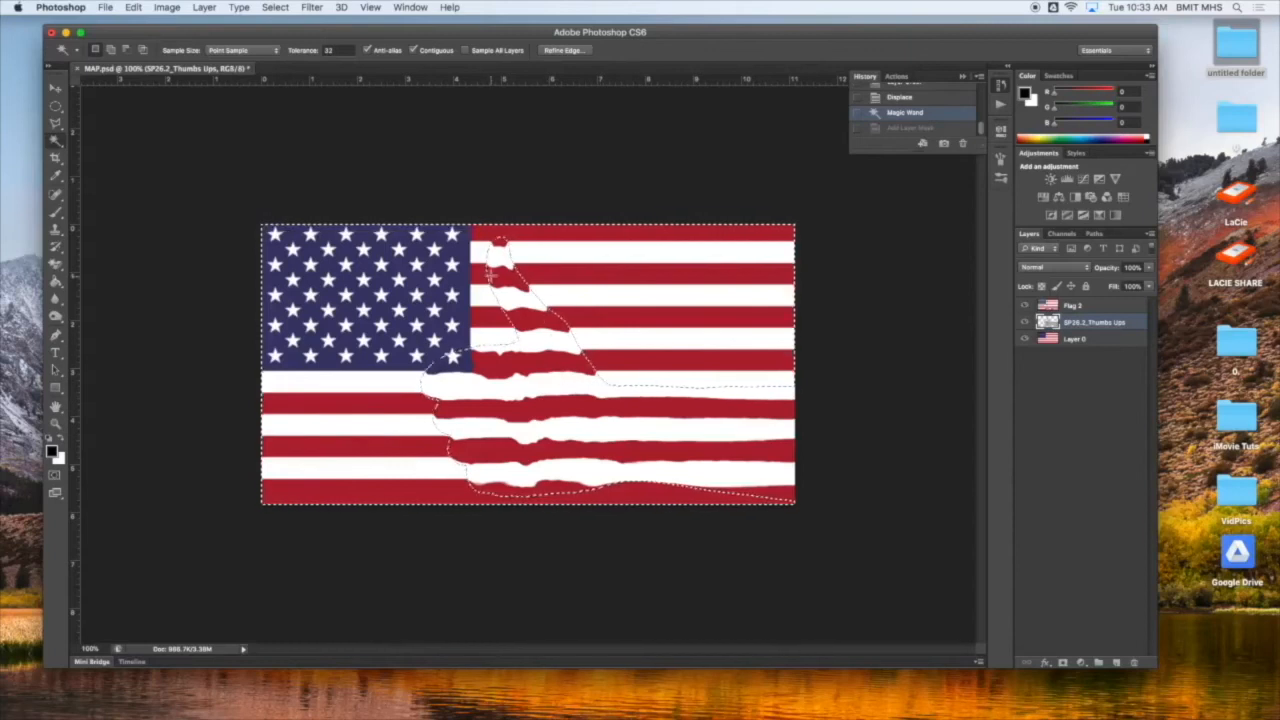
pyautogui.click(275, 7)
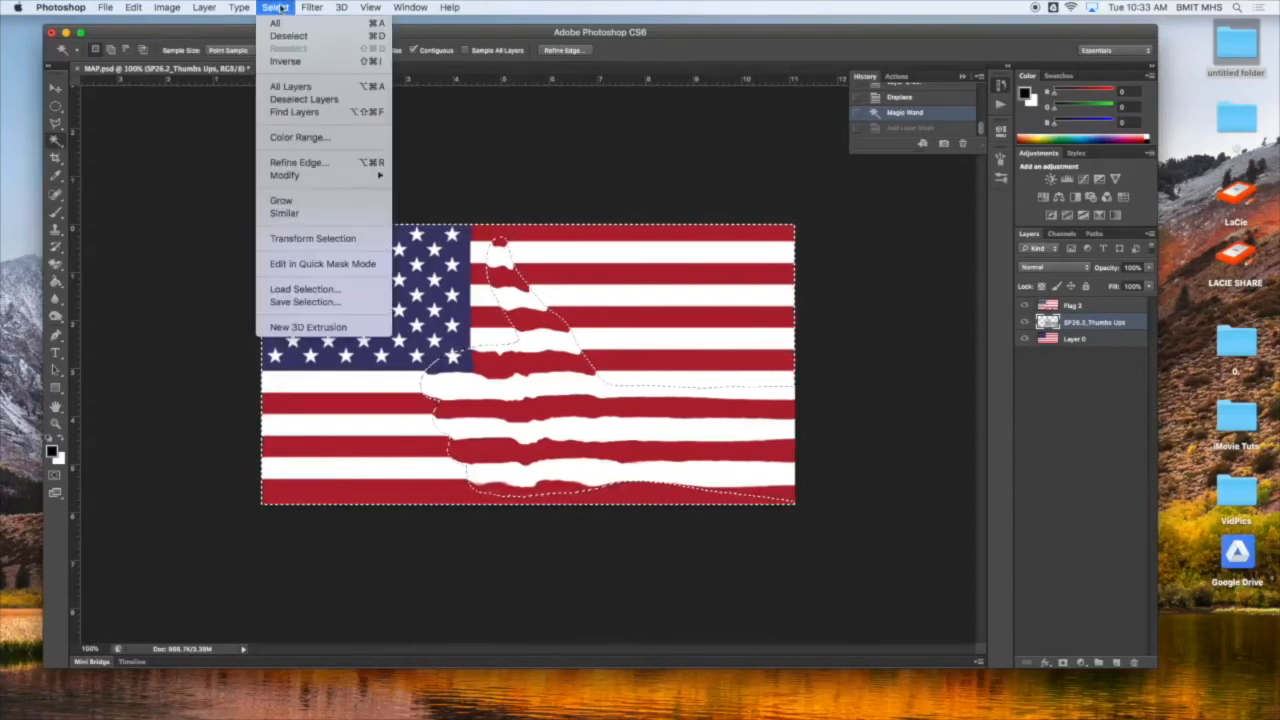
pyautogui.click(285, 61)
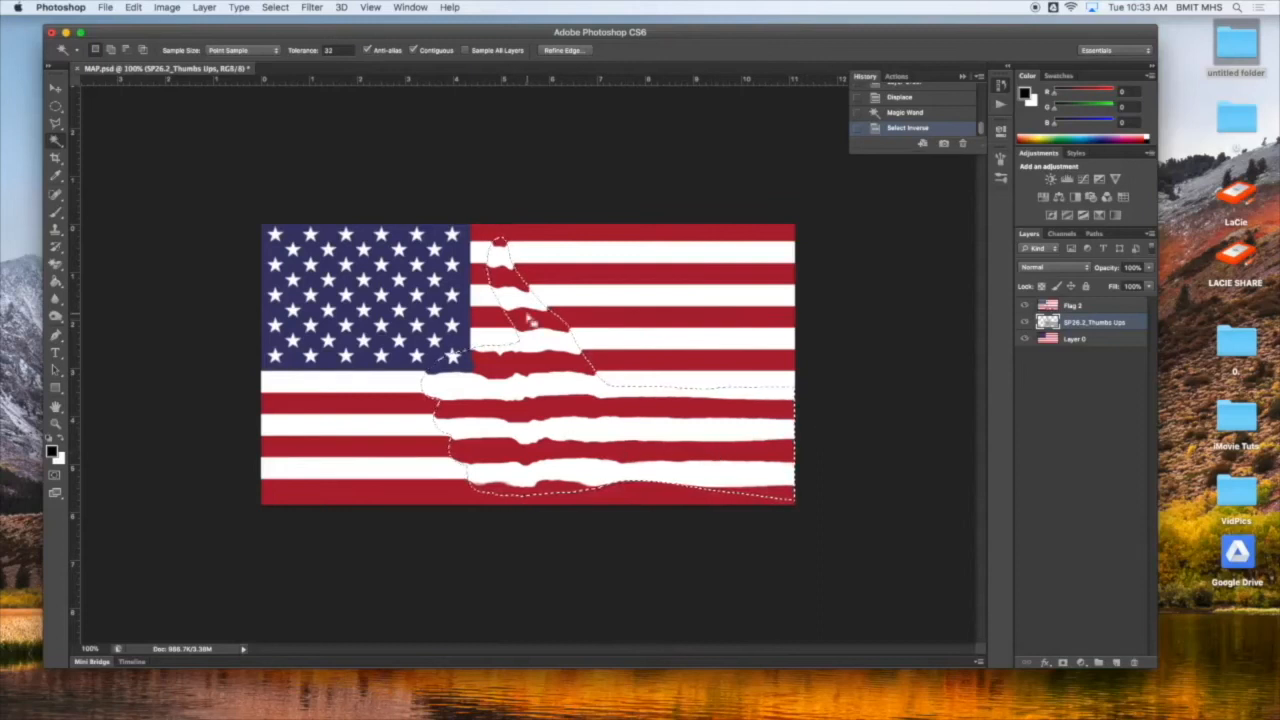
# Step: Add a layer mask to Flag 2 from the hand-shaped selection and set the layer's blend mode to Multiply
pyautogui.click(1056, 308)
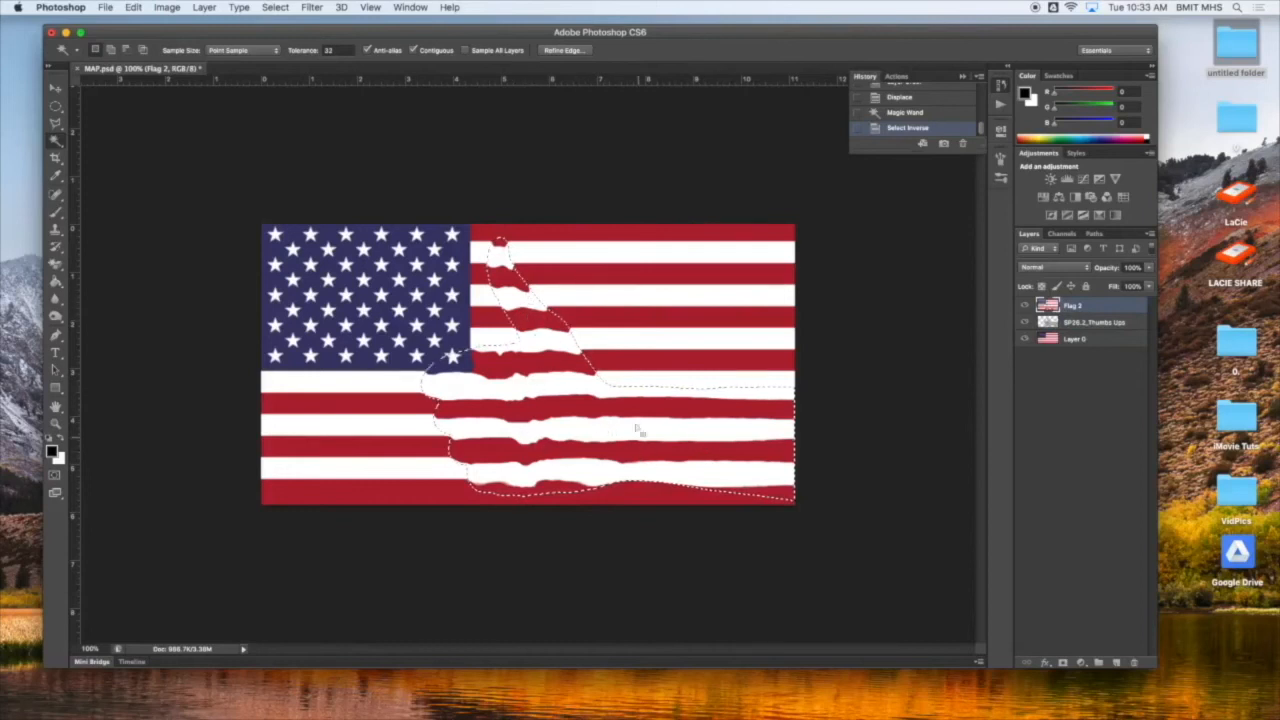
pyautogui.click(1064, 664)
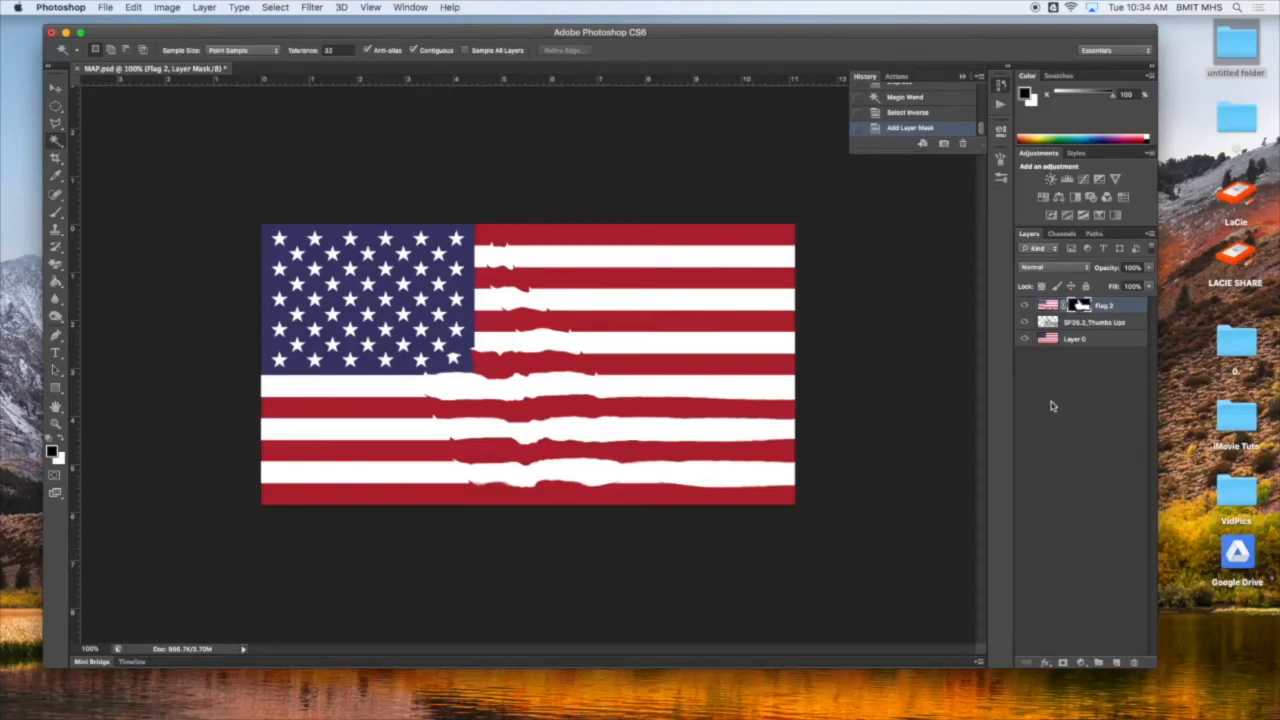
pyautogui.click(1083, 270)
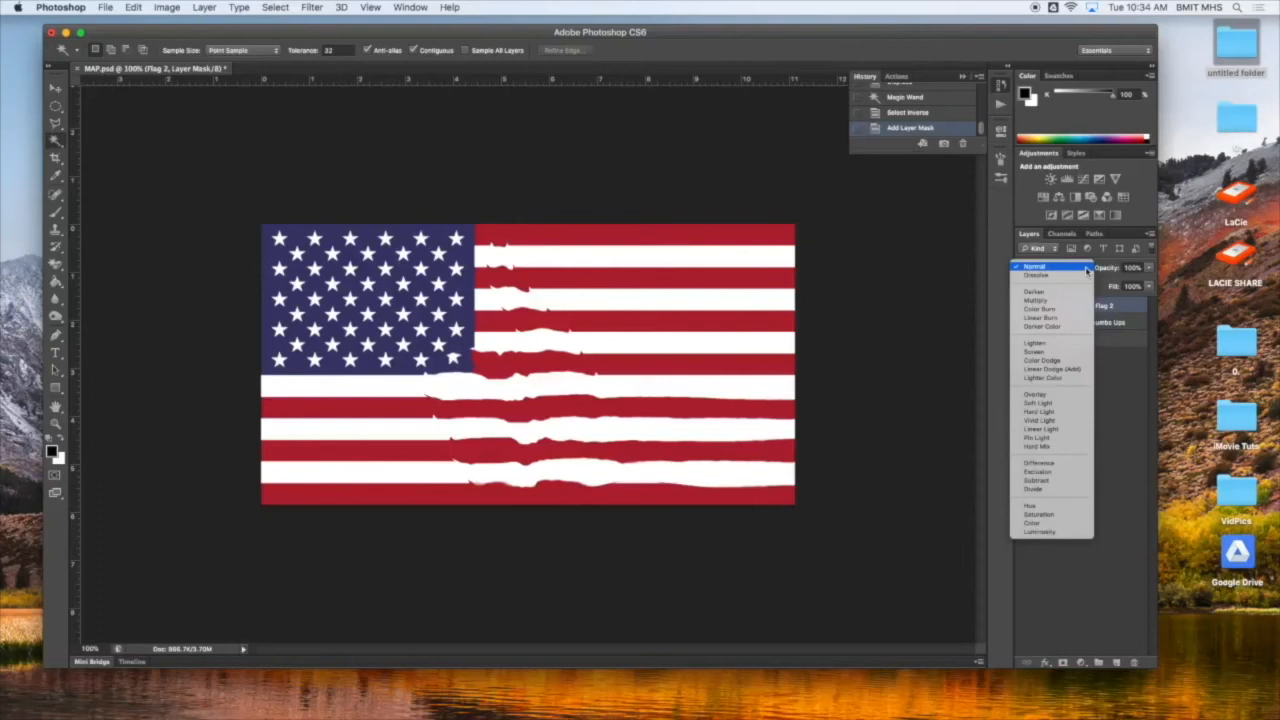
pyautogui.click(1040, 301)
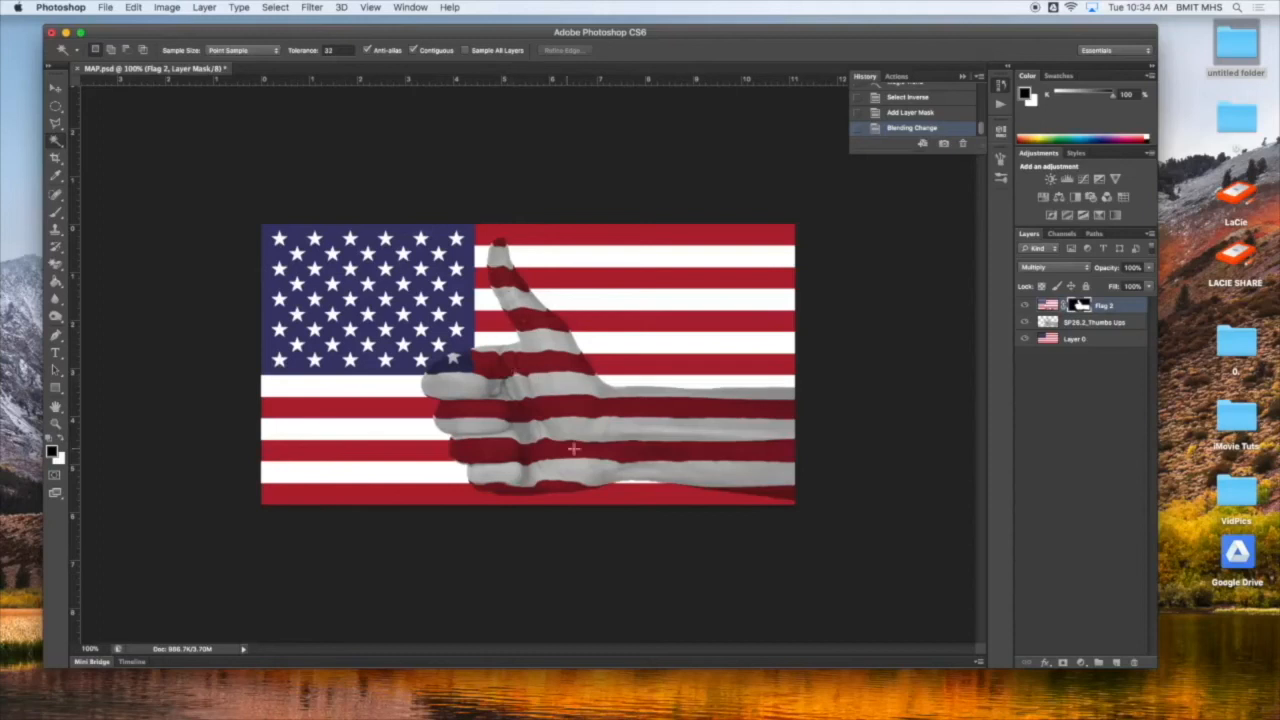
# Step: Try the Overlay blend mode on the Flag 2 layer and return it to Multiply
pyautogui.click(1075, 267)
pyautogui.click(1070, 362)
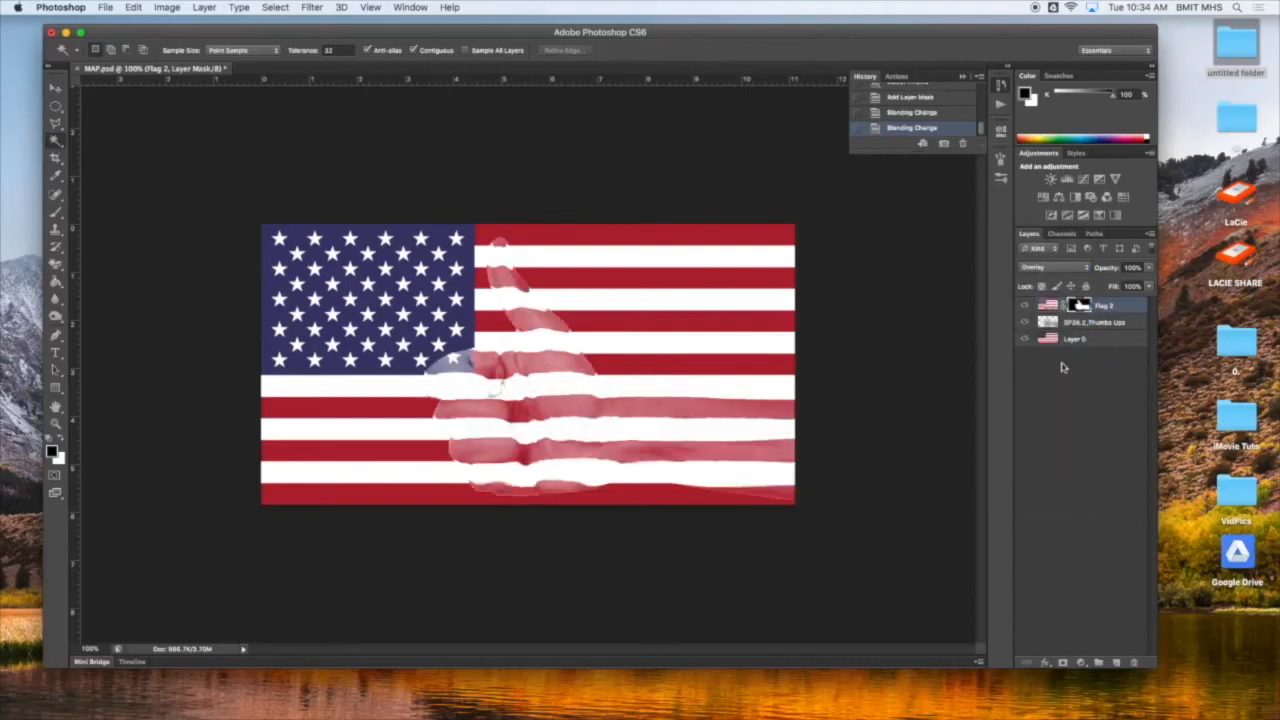
pyautogui.click(1063, 268)
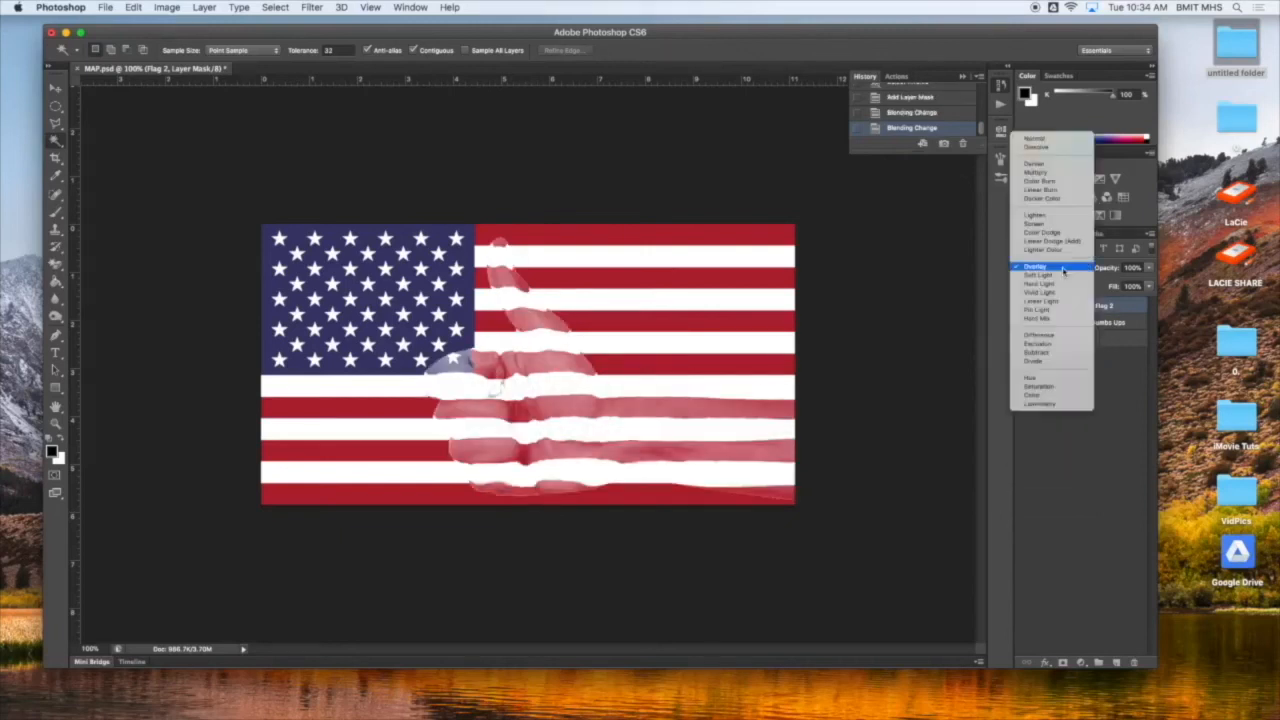
pyautogui.click(1036, 172)
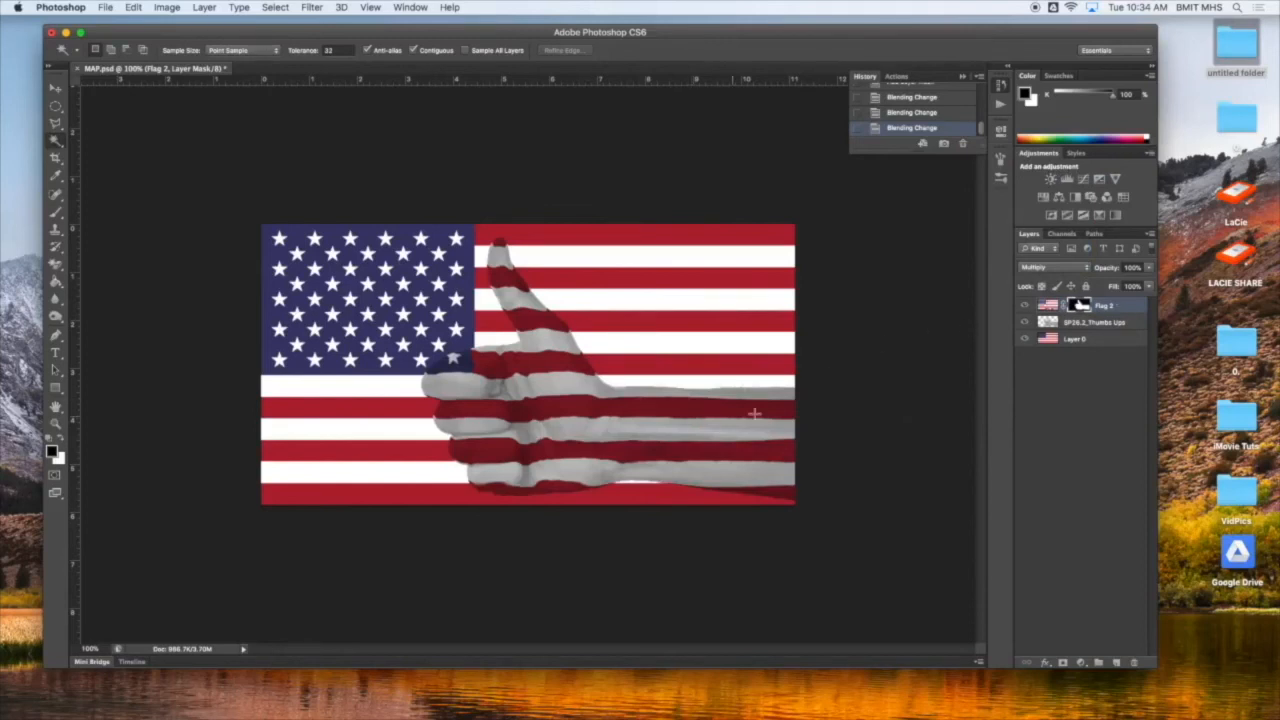
# Step: Lower the opacity of the Flag 2 layer slightly
pyautogui.click(1130, 267)
pyautogui.moveTo(1116, 271); pyautogui.dragTo(1100, 271)
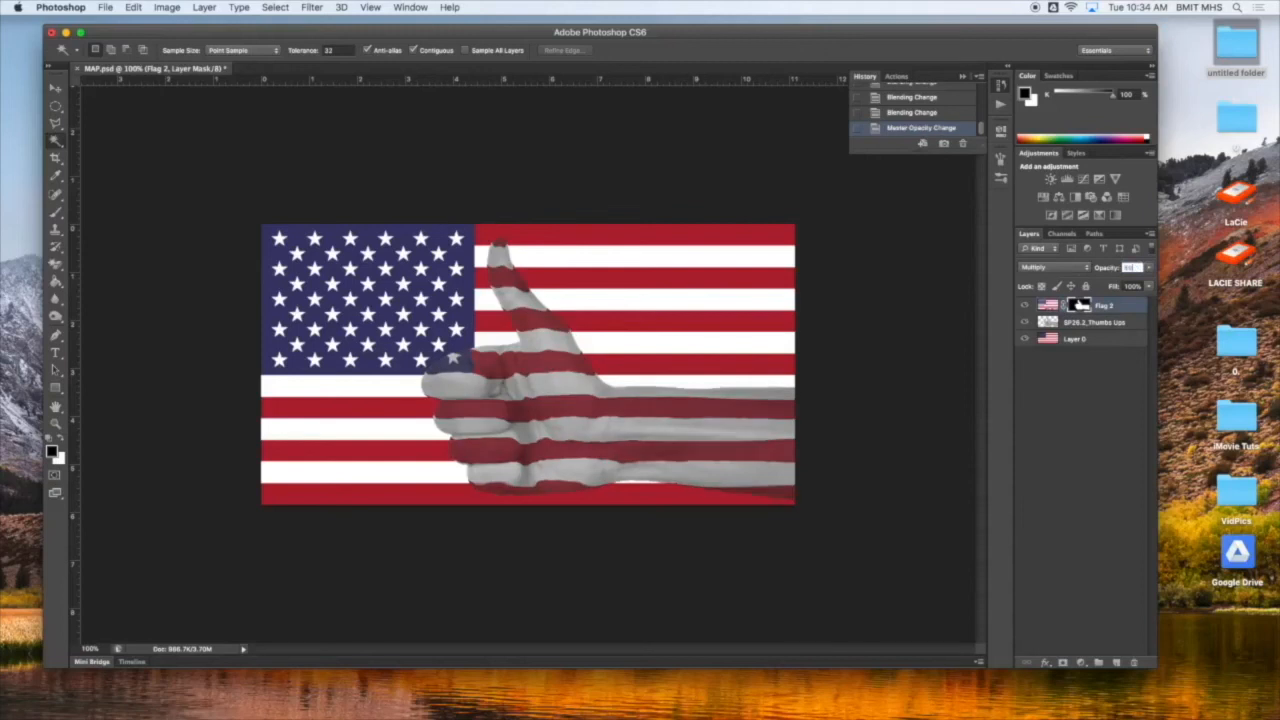
# Step: Soften the edges of the Flag 2 layer mask with a Gaussian Blur of 1 pixel radius
pyautogui.press('Tab')
pyautogui.click(308, 7)
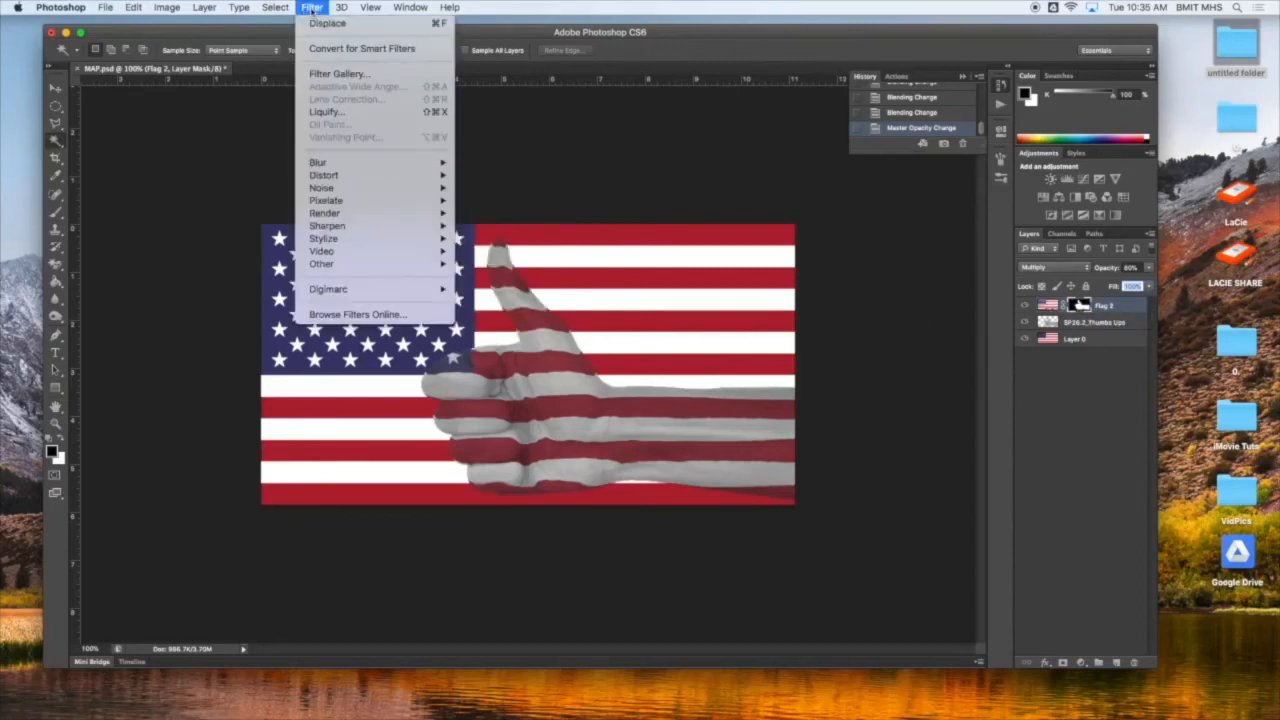
pyautogui.moveTo(377, 166)
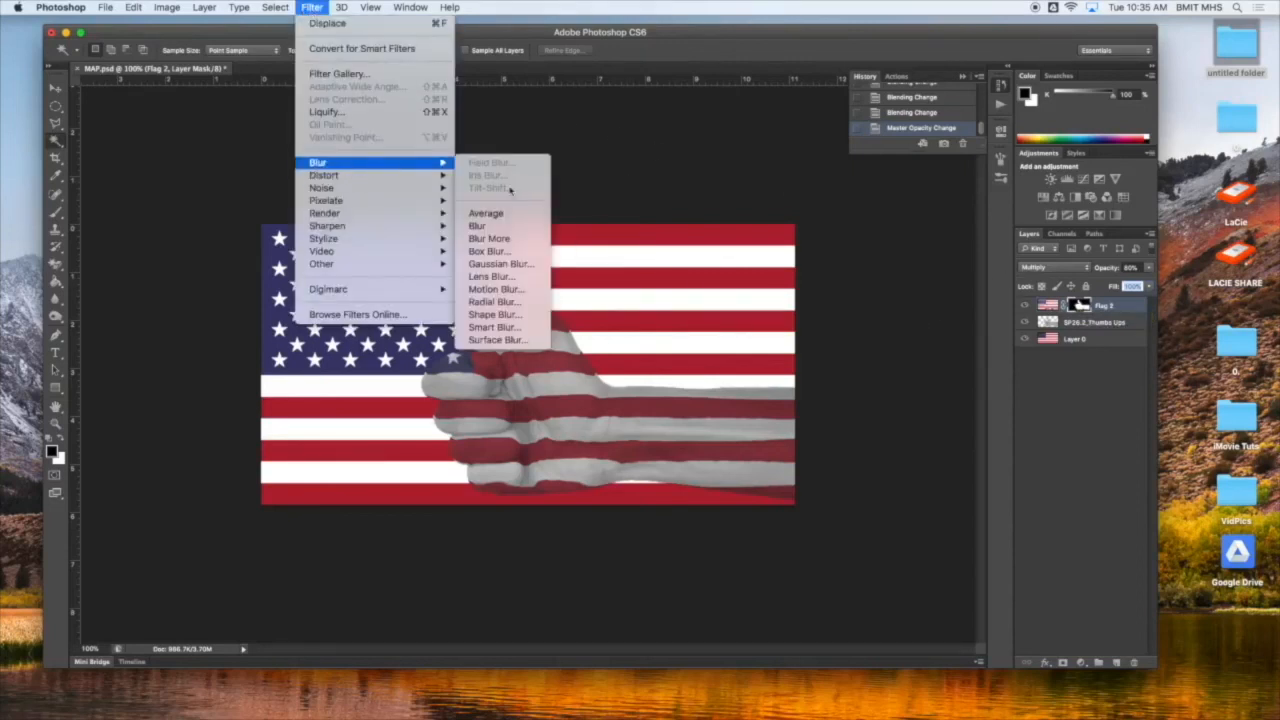
pyautogui.click(509, 264)
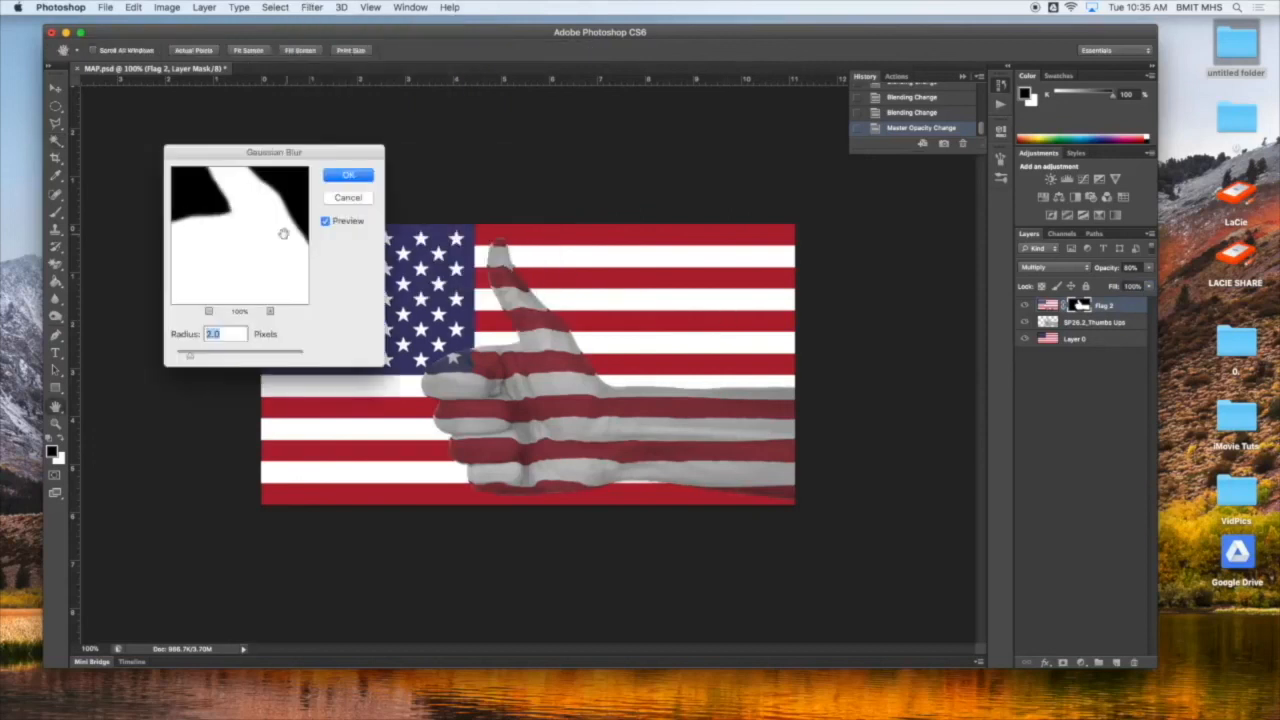
pyautogui.moveTo(276, 153); pyautogui.dragTo(844, 193)
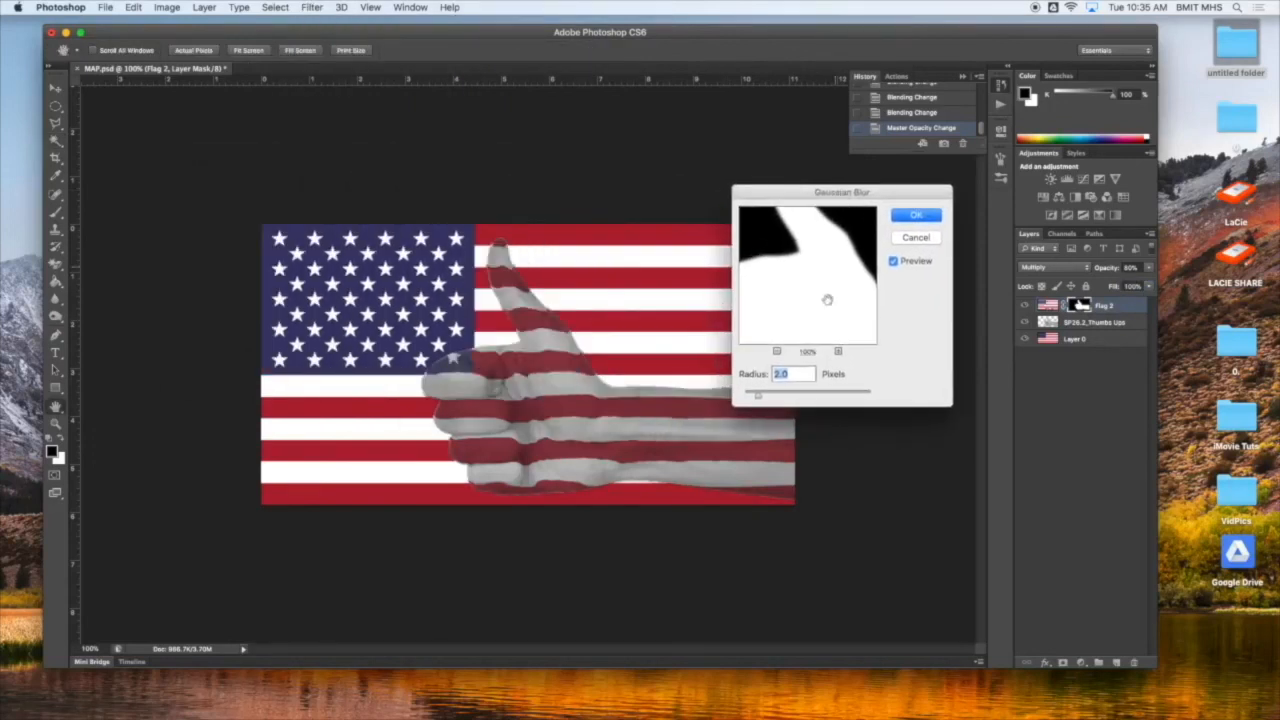
pyautogui.write('1')
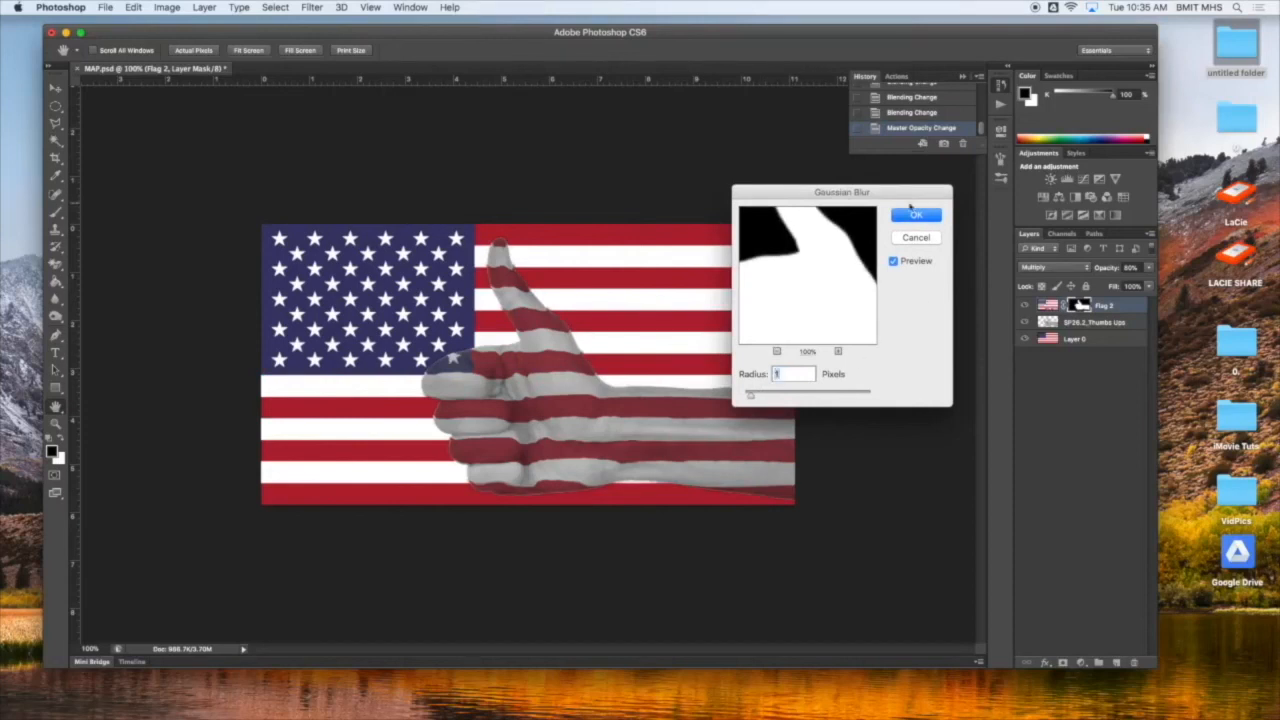
pyautogui.click(915, 214)
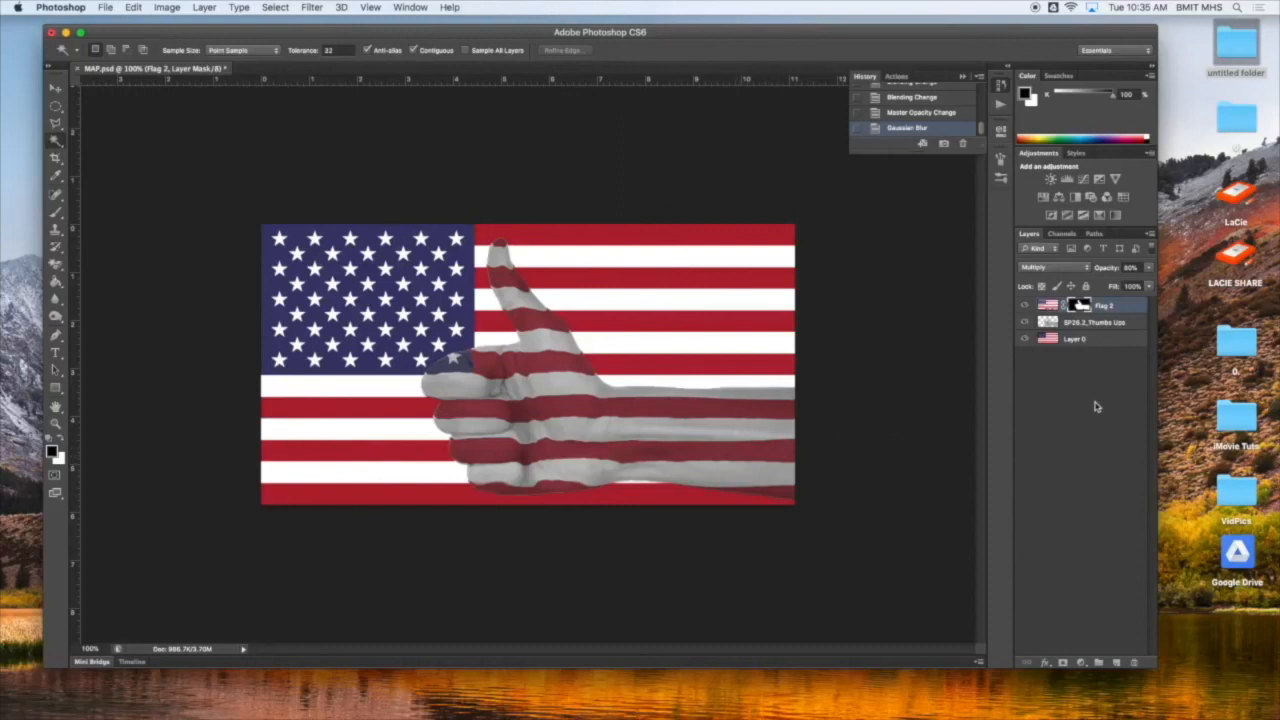
# Step: With Layer 0 active, draw a large elliptical marquee selection spanning most of the flag and nudge its outline slightly left
pyautogui.click(1073, 341)
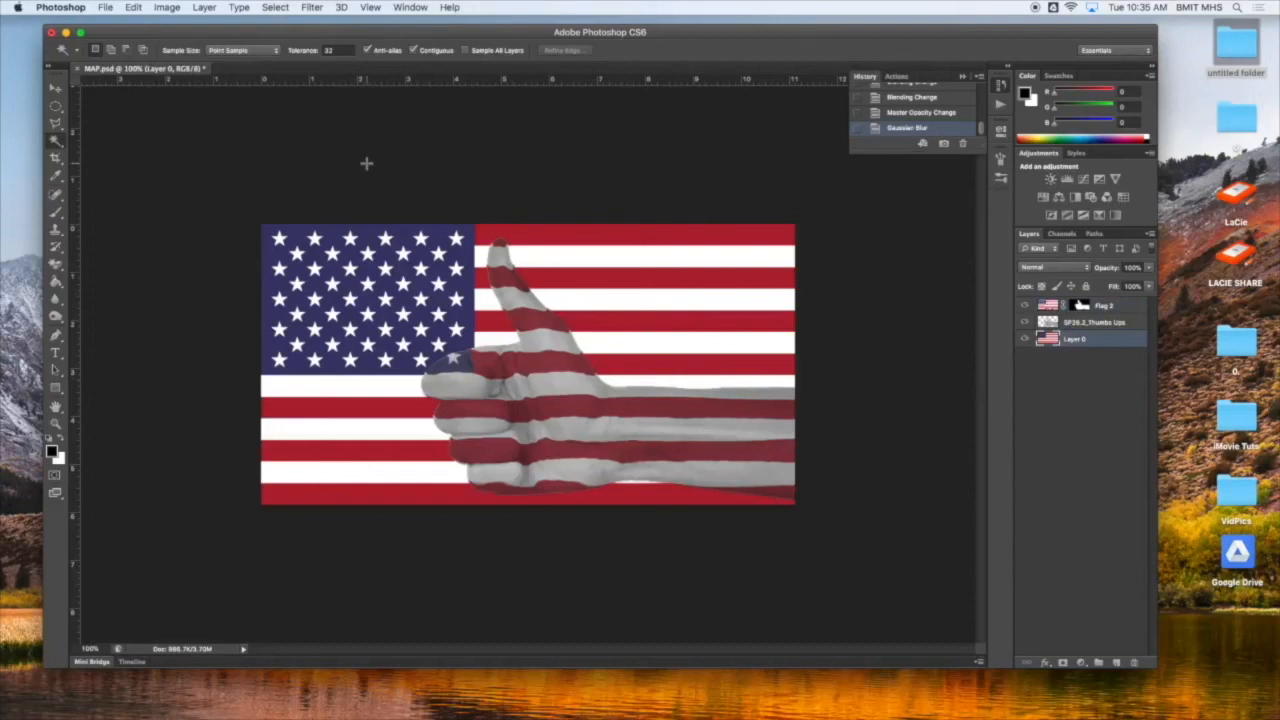
pyautogui.click(56, 108)
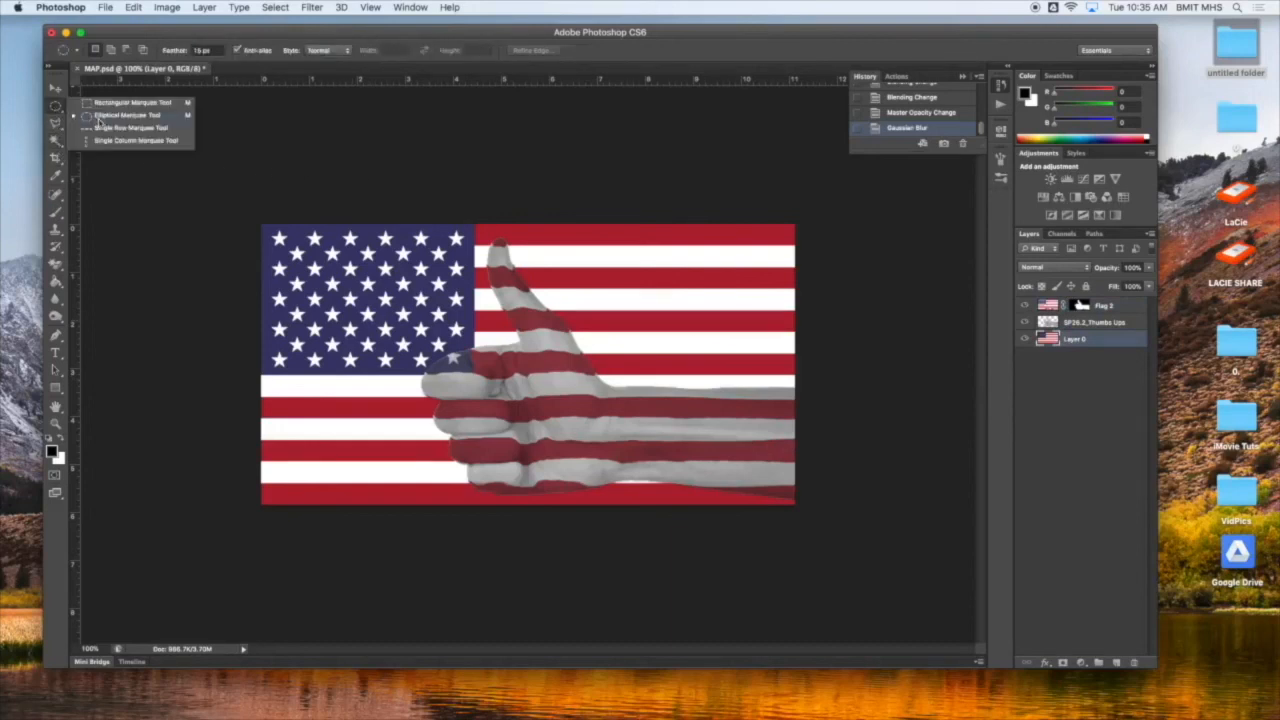
pyautogui.click(100, 116)
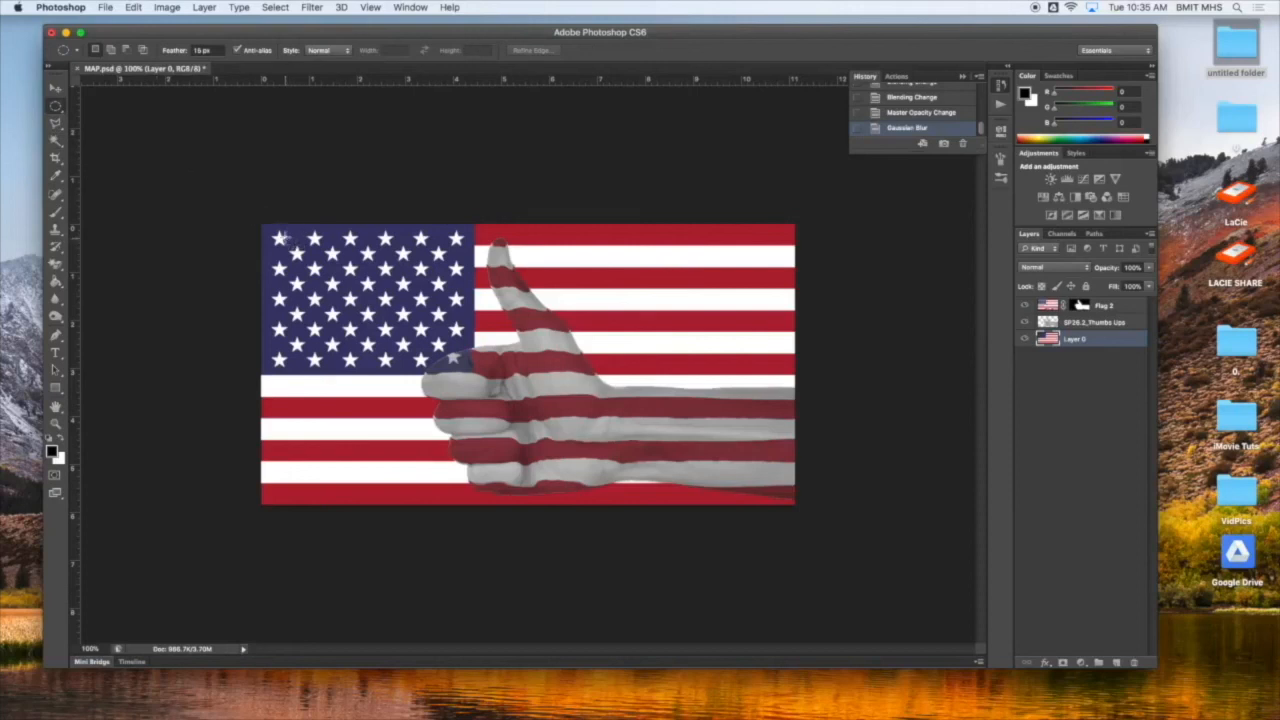
pyautogui.moveTo(284, 235); pyautogui.dragTo(786, 497)
pyautogui.press('Left')
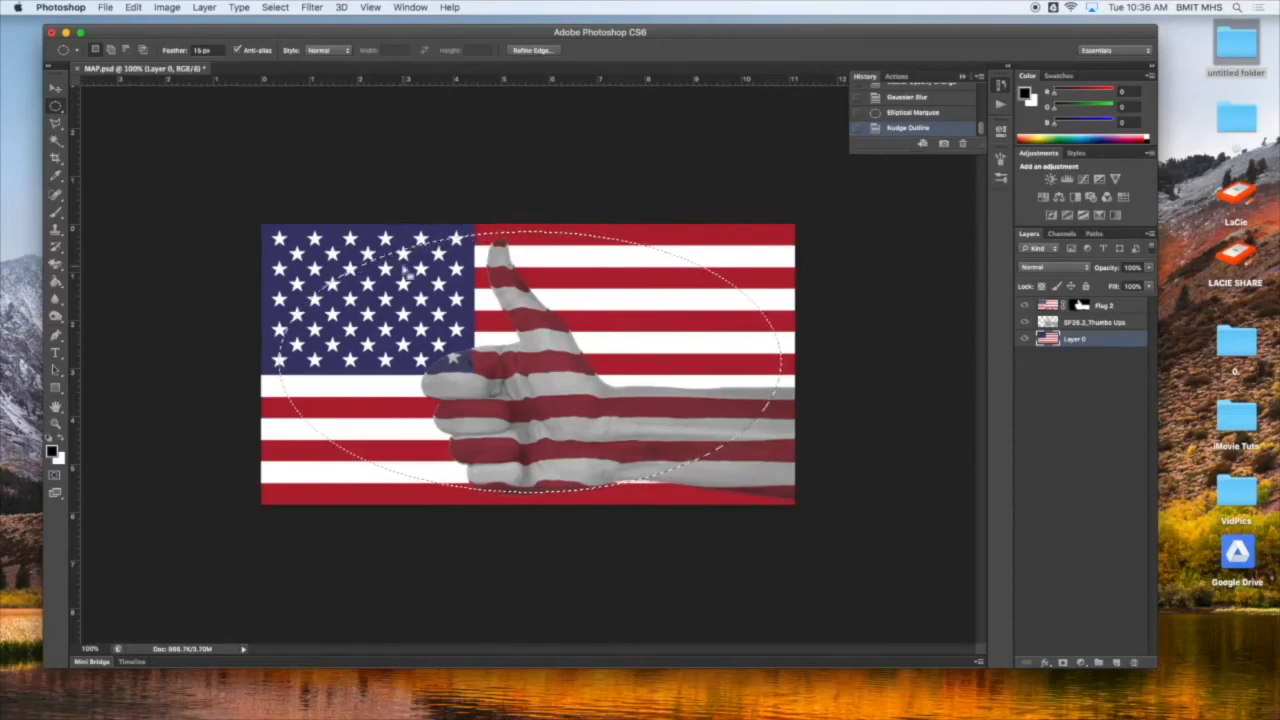
# Step: Set the marquee feather to 30 px and add a layer mask to Layer 0 from the oval selection
pyautogui.click(212, 50)
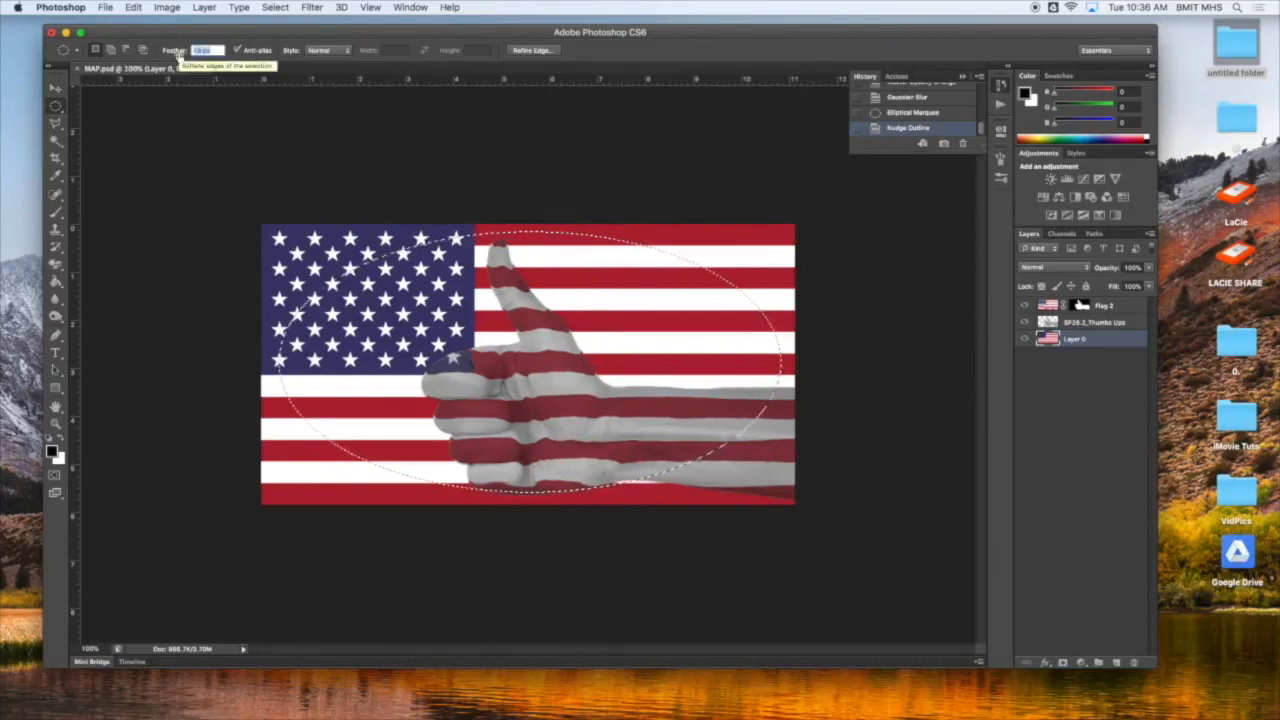
pyautogui.write('10')
pyautogui.press('Return')
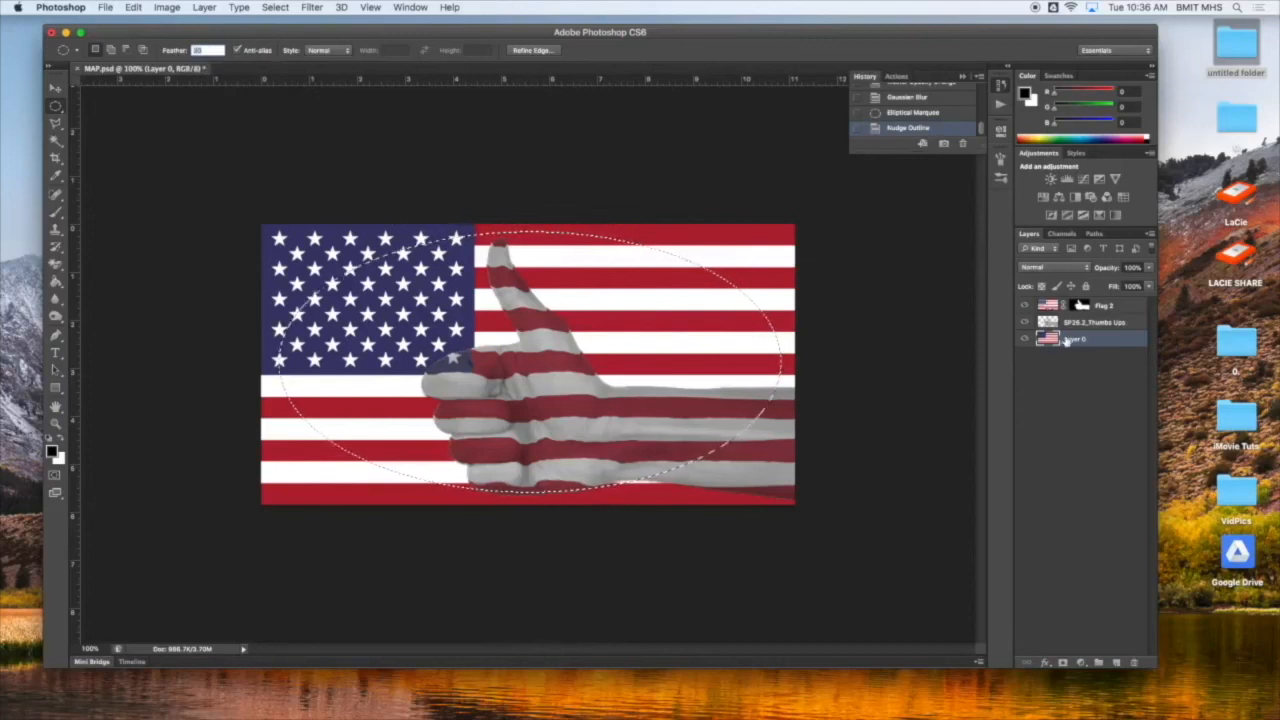
pyautogui.click(1063, 663)
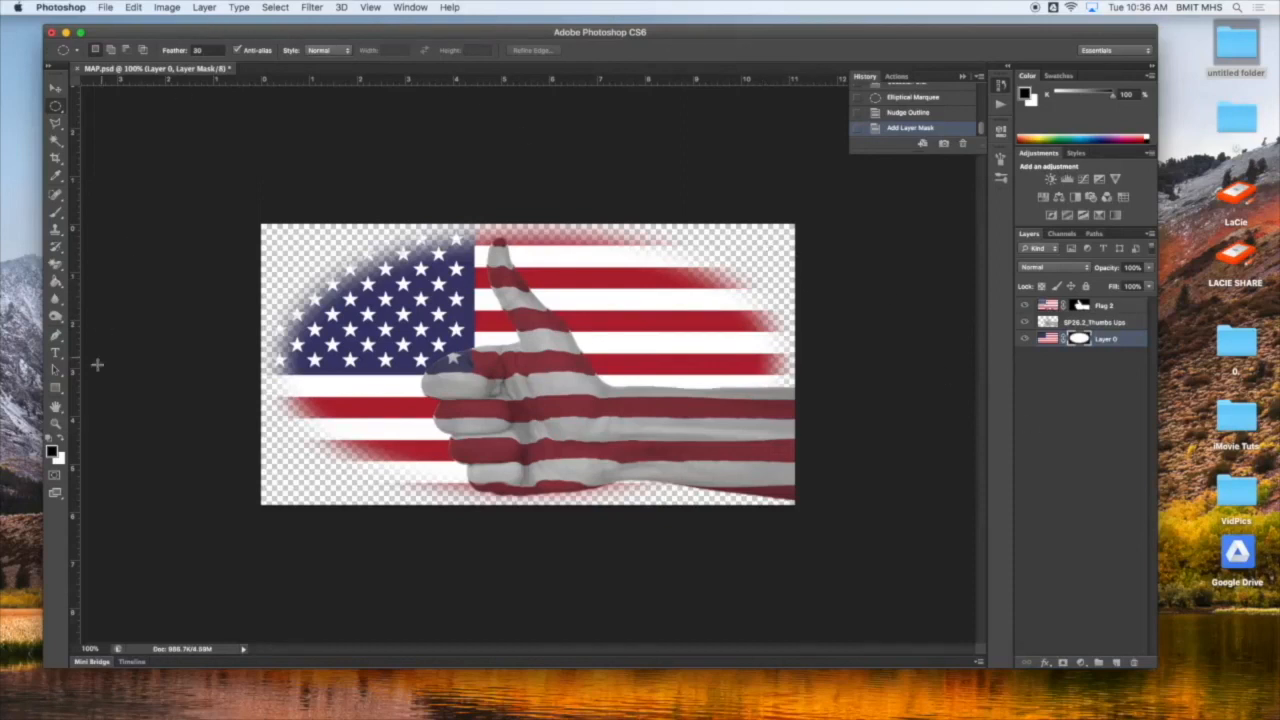
# Step: Create a near-white (#fdfcfc) Solid Color fill layer and place it beneath Layer 0
pyautogui.click(62, 444)
pyautogui.click(204, 8)
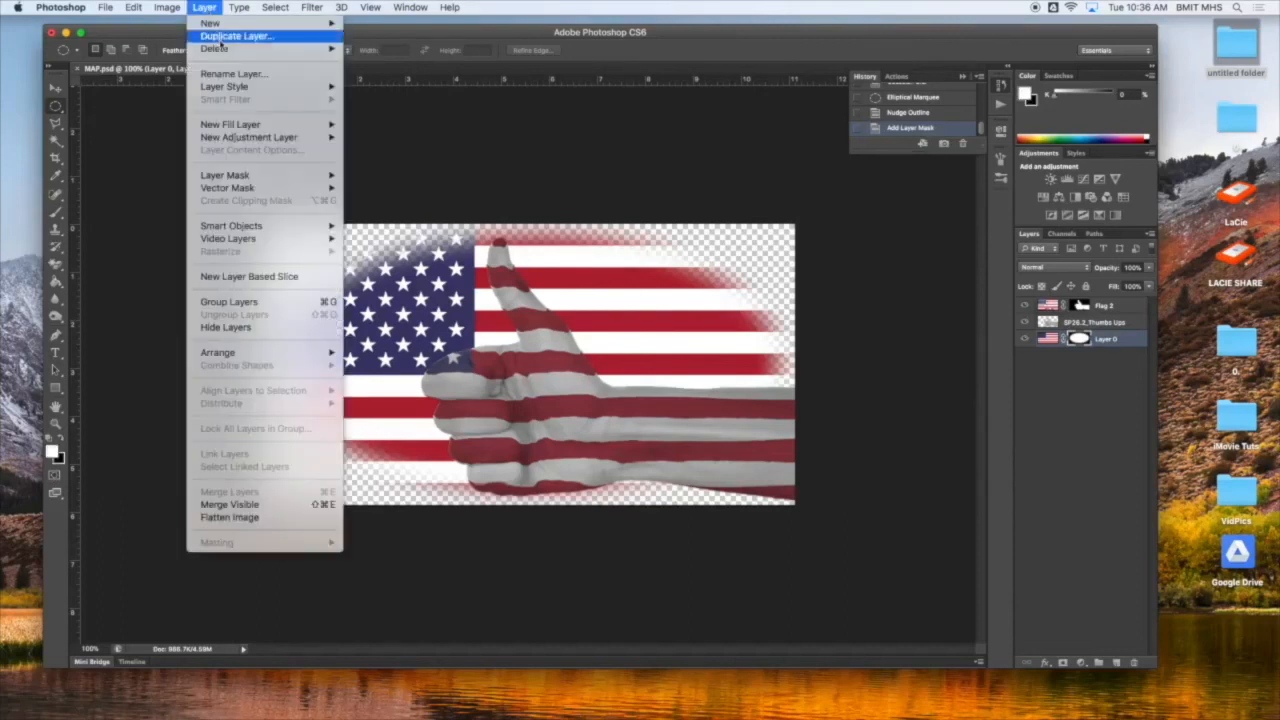
pyautogui.moveTo(242, 127)
pyautogui.click(378, 128)
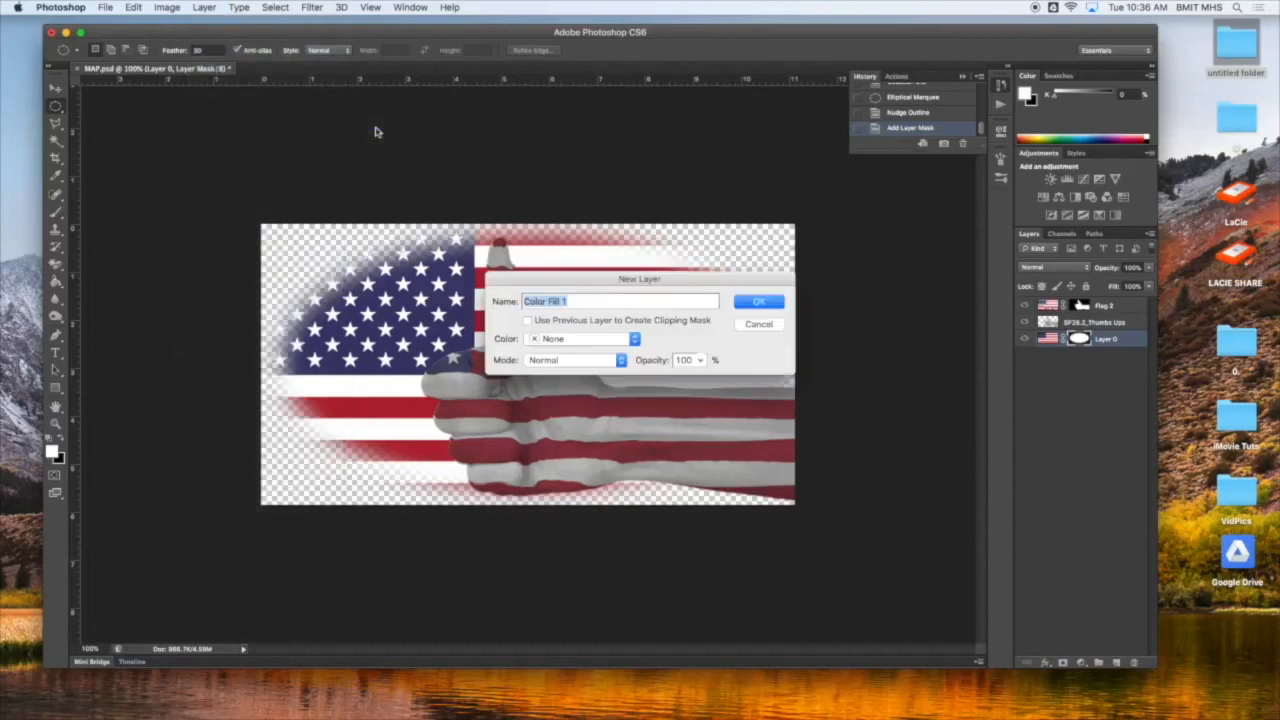
pyautogui.click(758, 302)
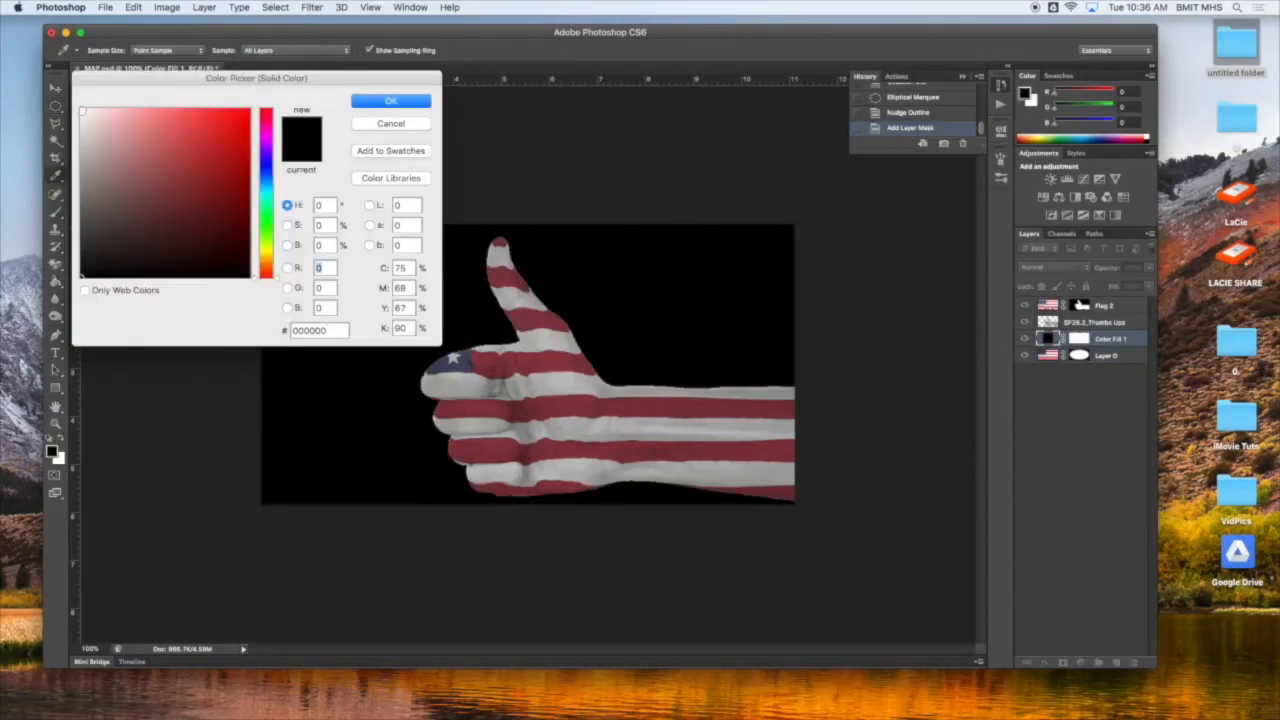
pyautogui.click(82, 110)
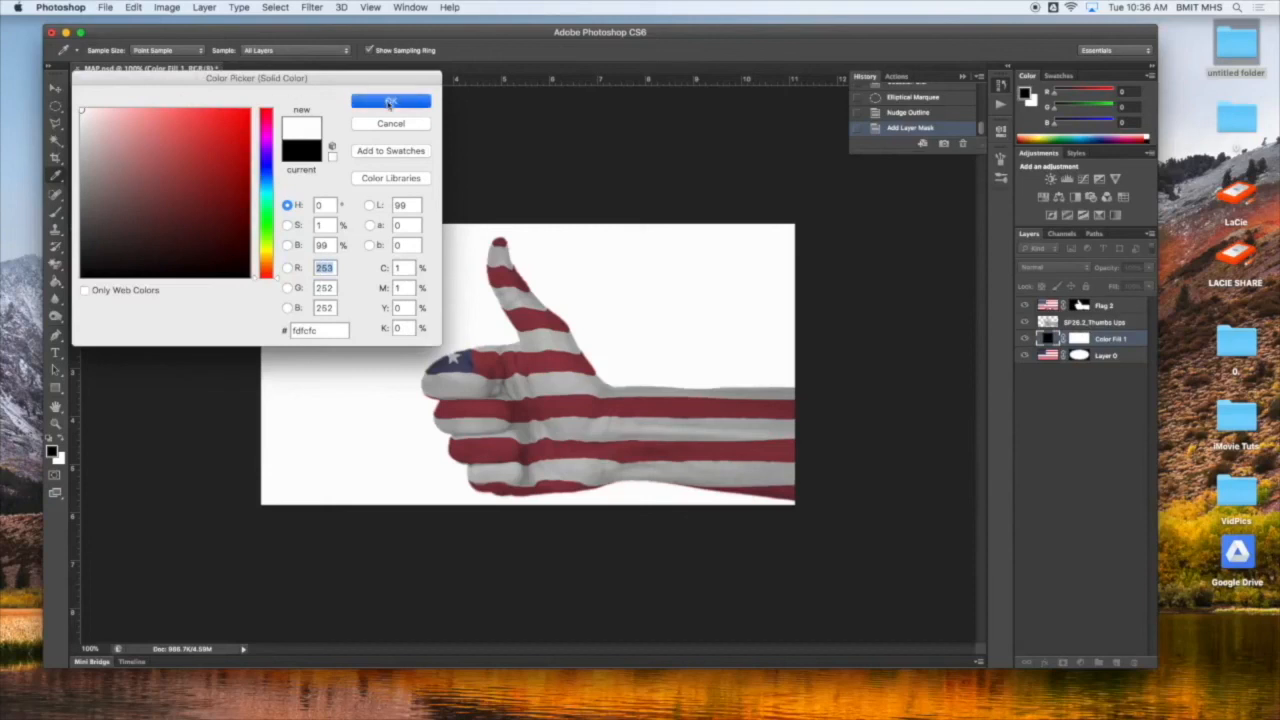
pyautogui.click(391, 101)
pyautogui.moveTo(1128, 342); pyautogui.dragTo(1126, 365)
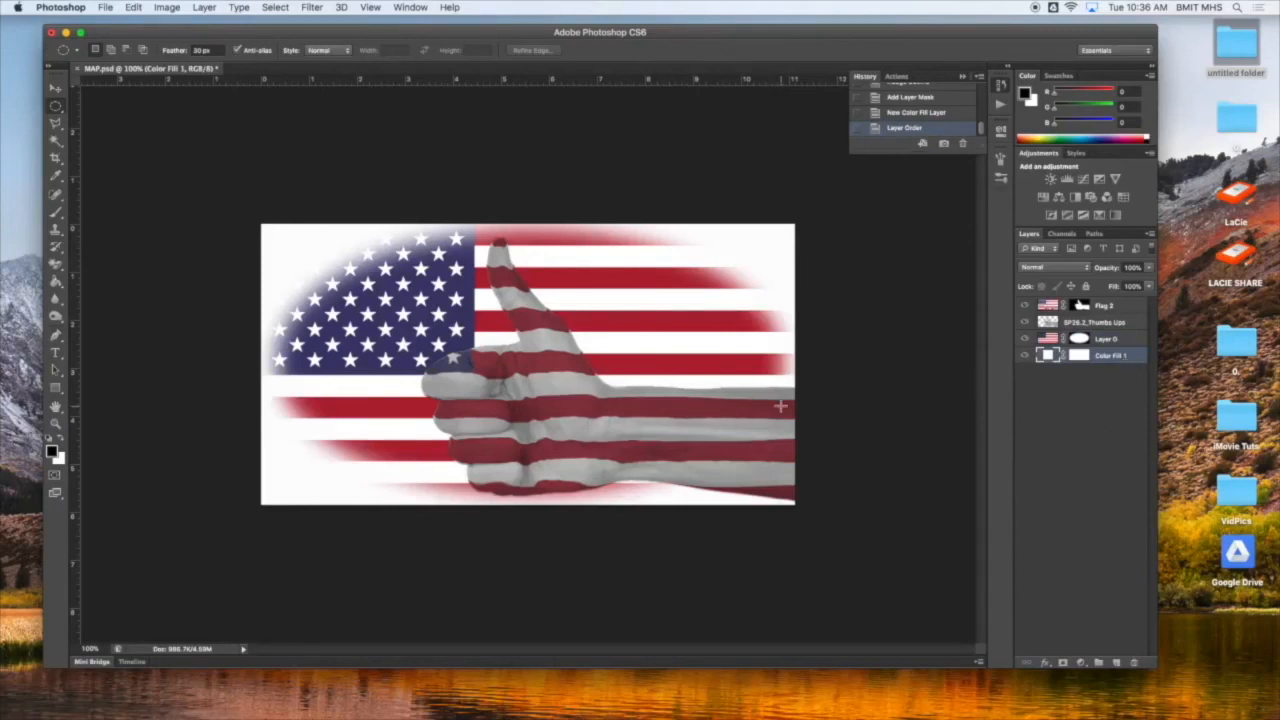
pyautogui.press('super+plus')
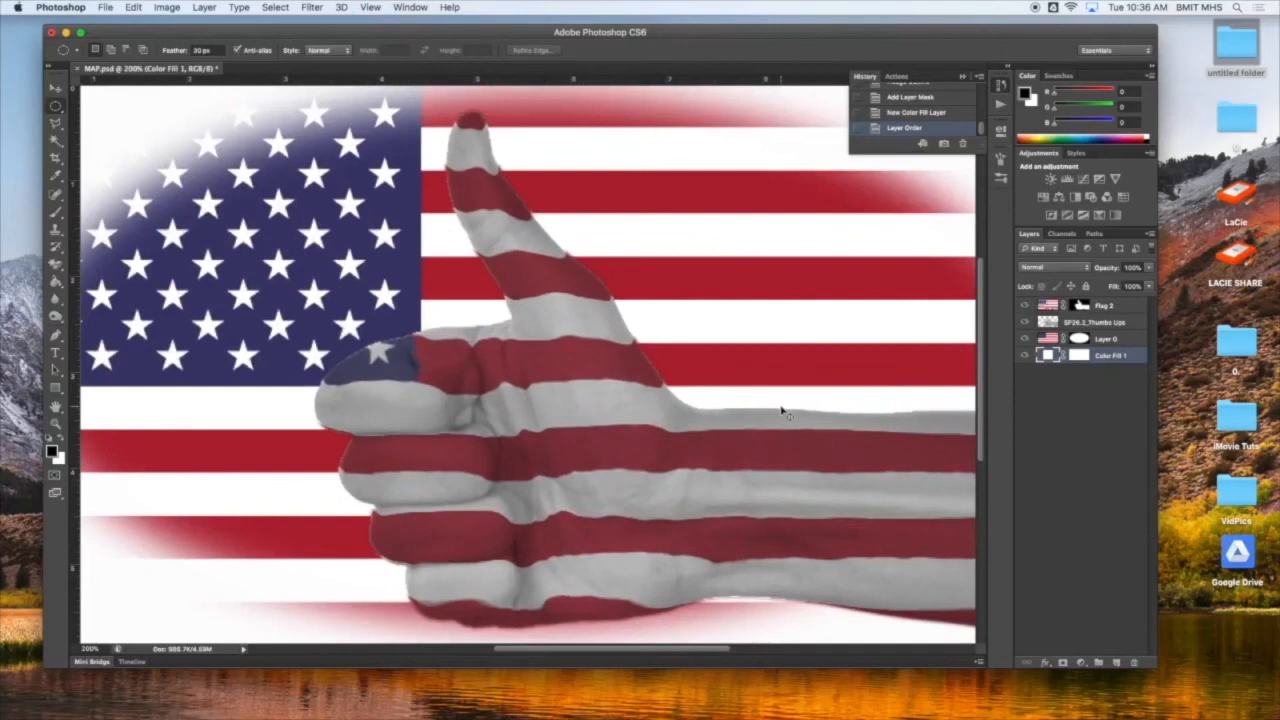
pyautogui.press('super+plus')
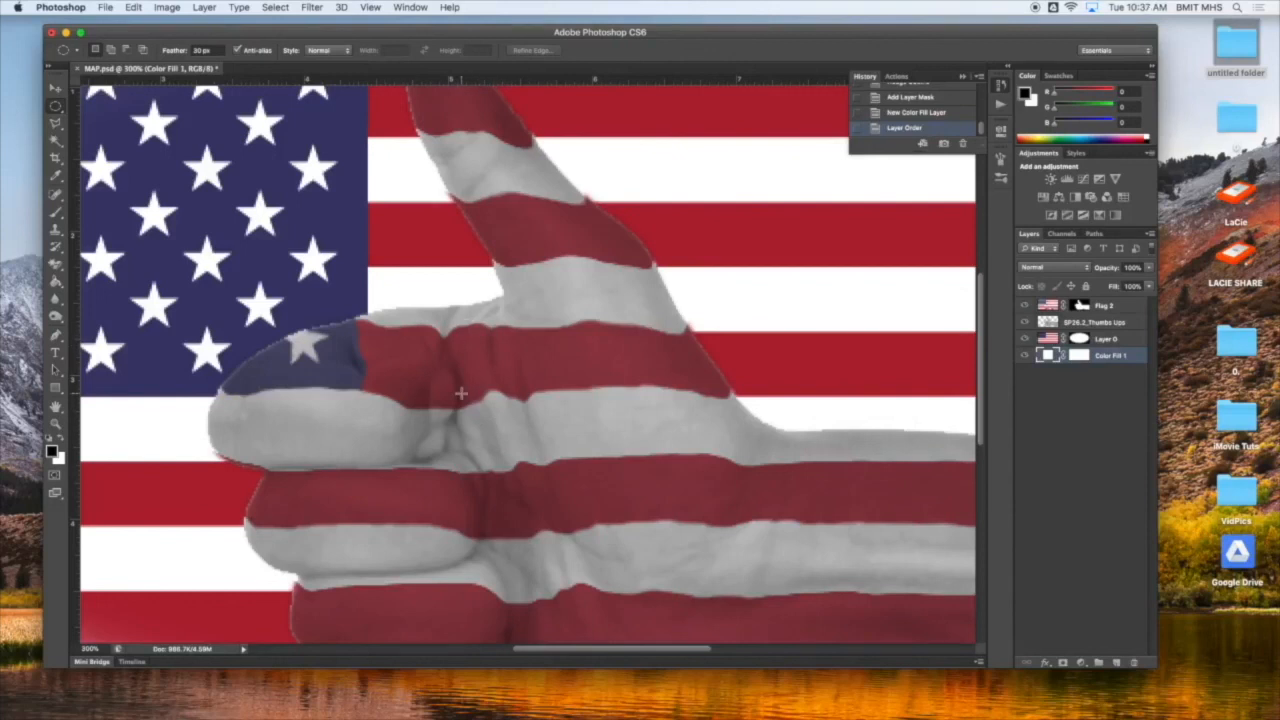
pyautogui.press('super+minus')
pyautogui.press('super+minus')
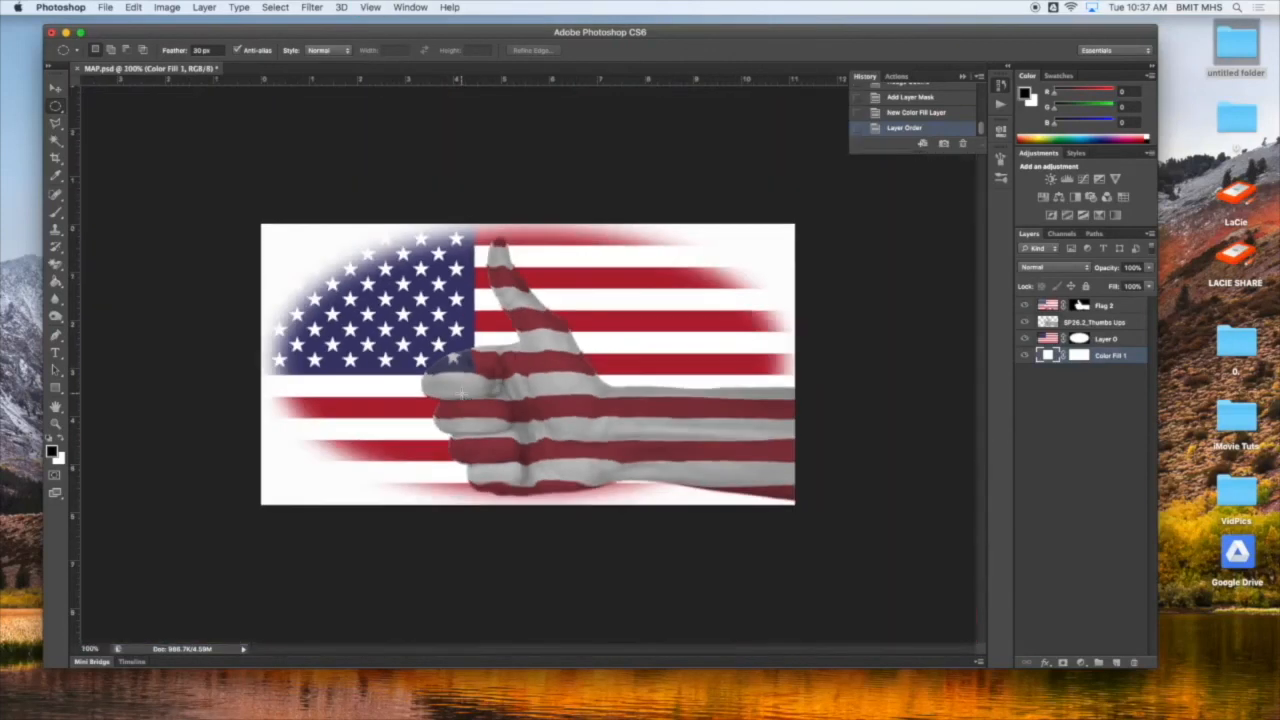